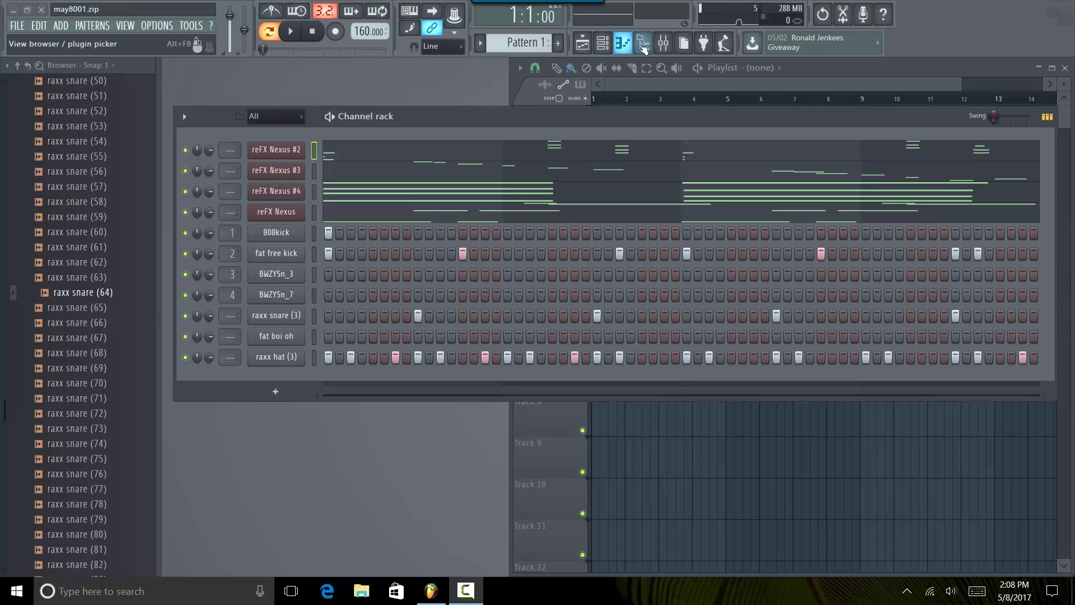
Open the Mixer, move the channel rack up, and bring the Mixer forward on the Master's Fruity Limiter.
click(664, 45)
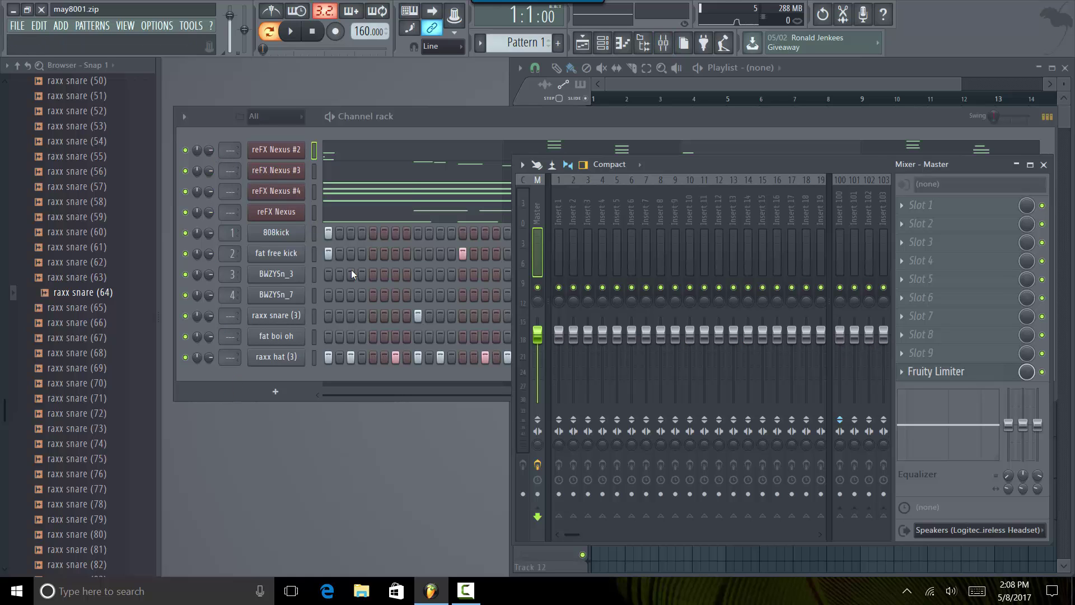
drag(479, 115, 472, 91)
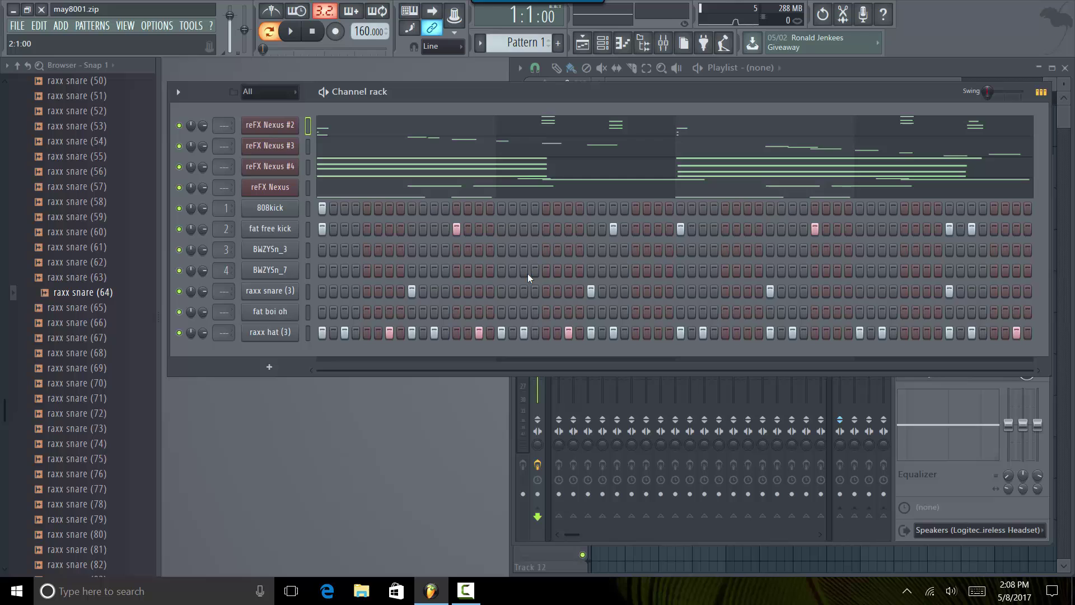
click(525, 542)
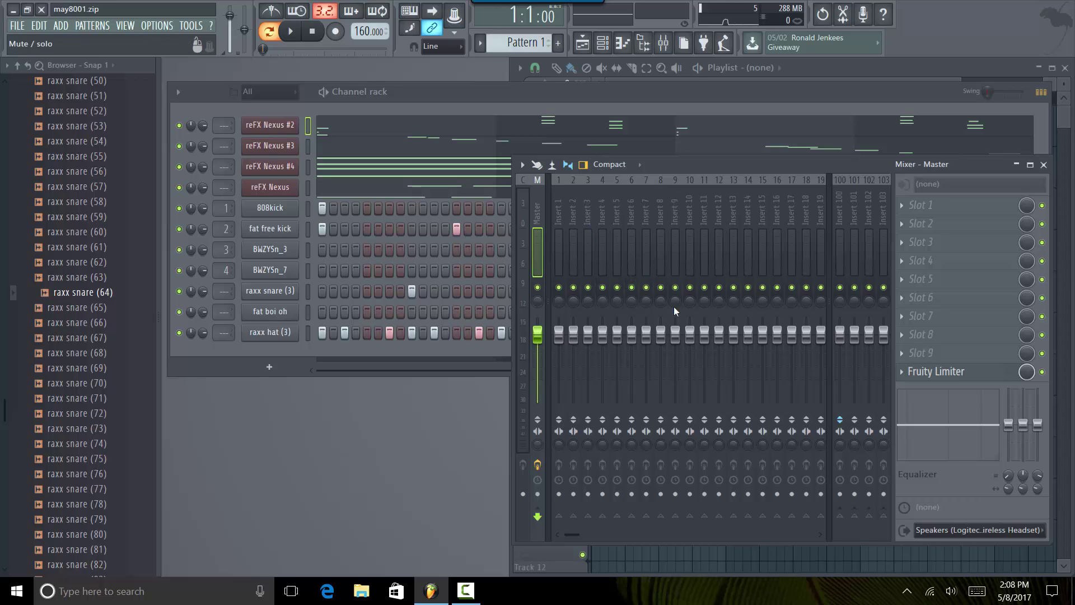
Replace the Master track's Fruity Limiter with (none), leaving all ten effect slots empty.
click(909, 373)
click(539, 203)
click(905, 372)
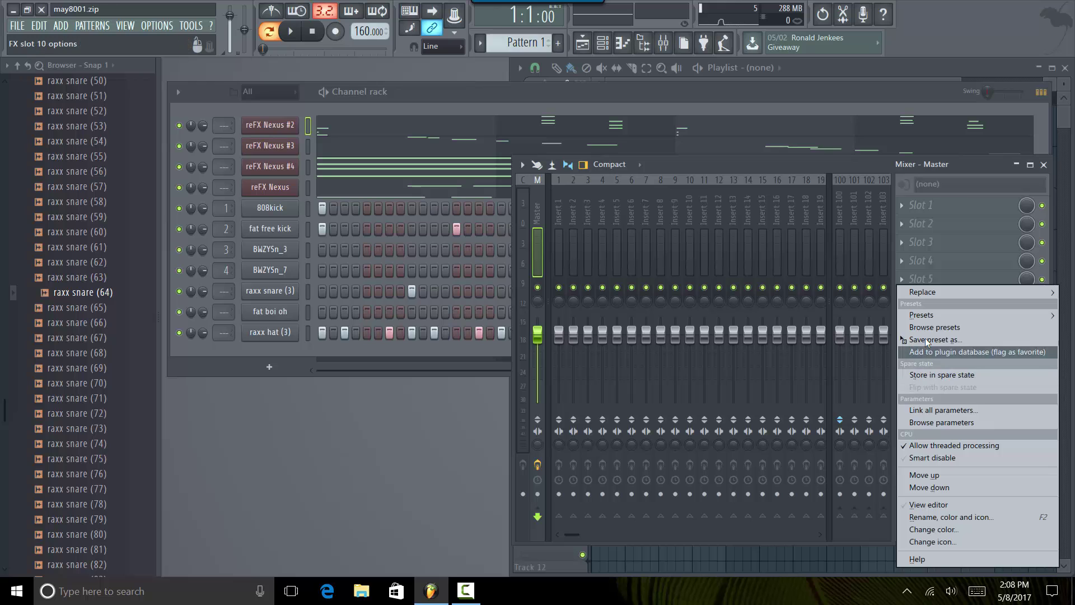
mouse_move(929, 291)
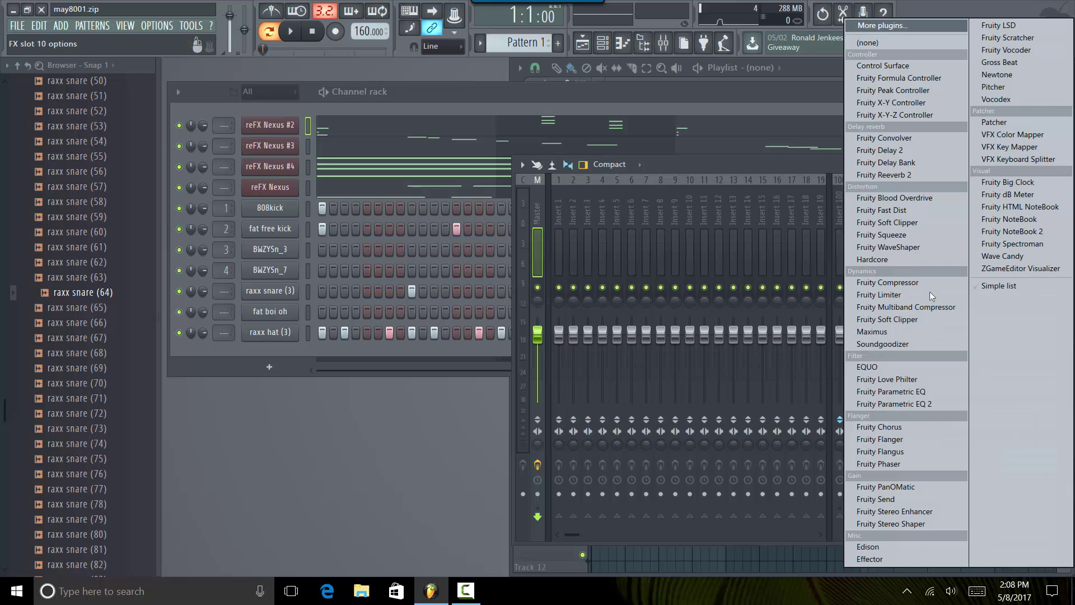
click(876, 42)
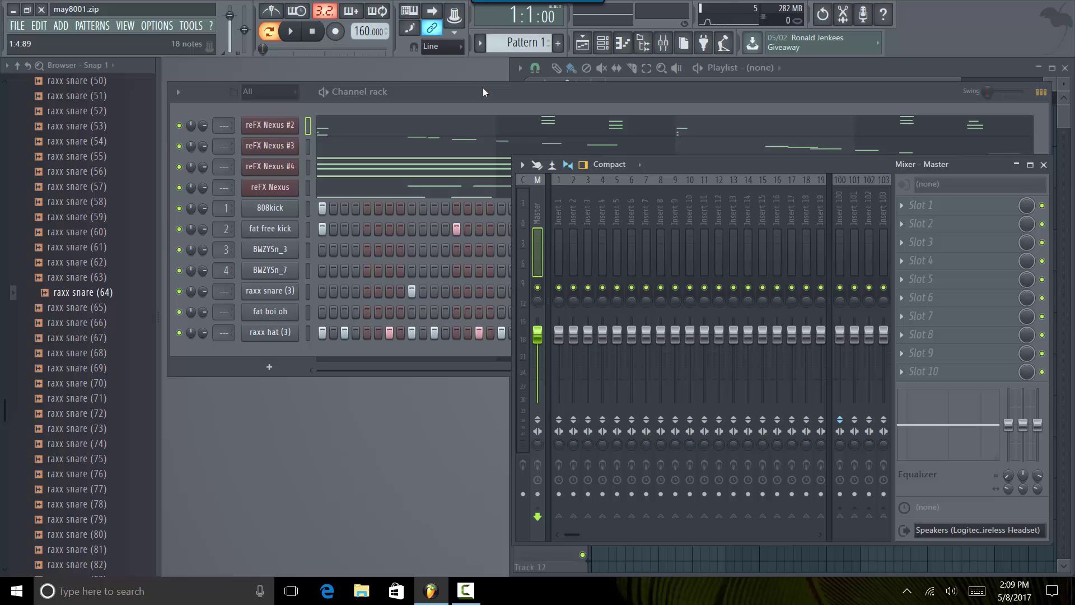
With the channel rack in front, play the pattern without the limiter, then stop at its start.
click(483, 87)
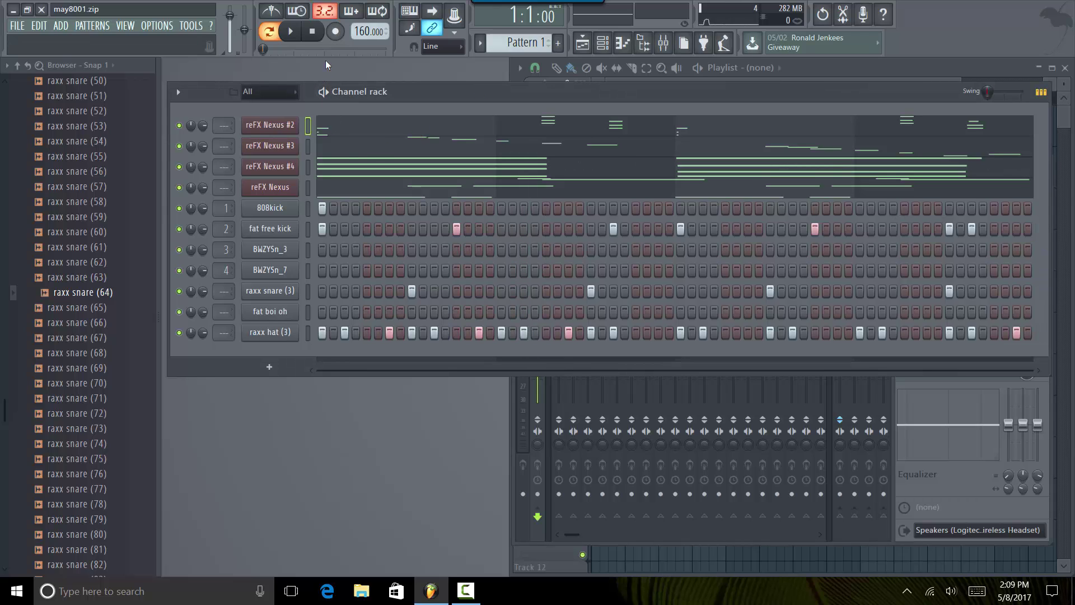
key(space)
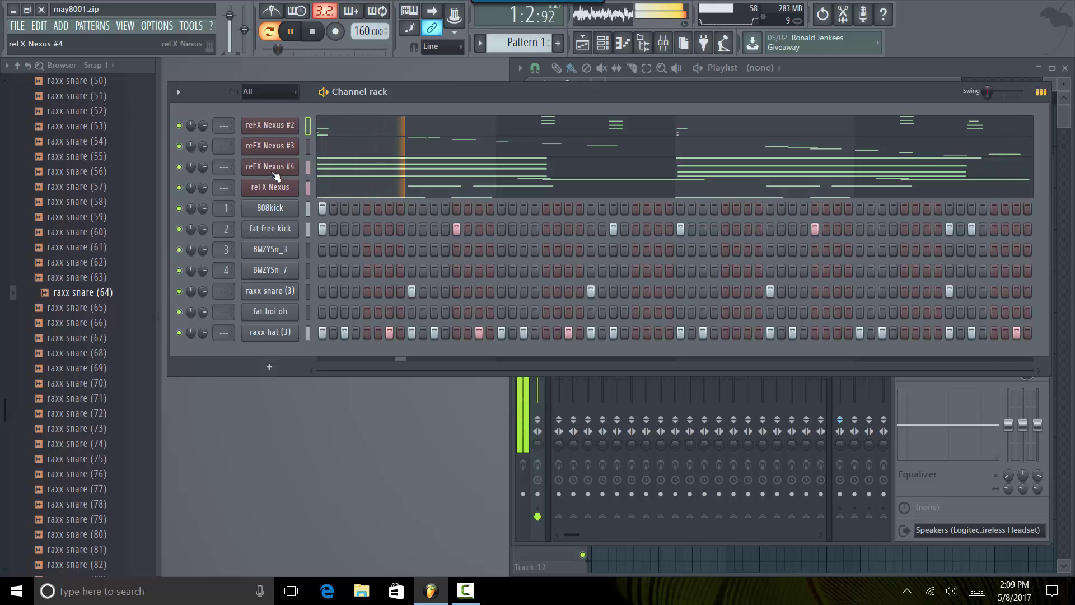
click(316, 32)
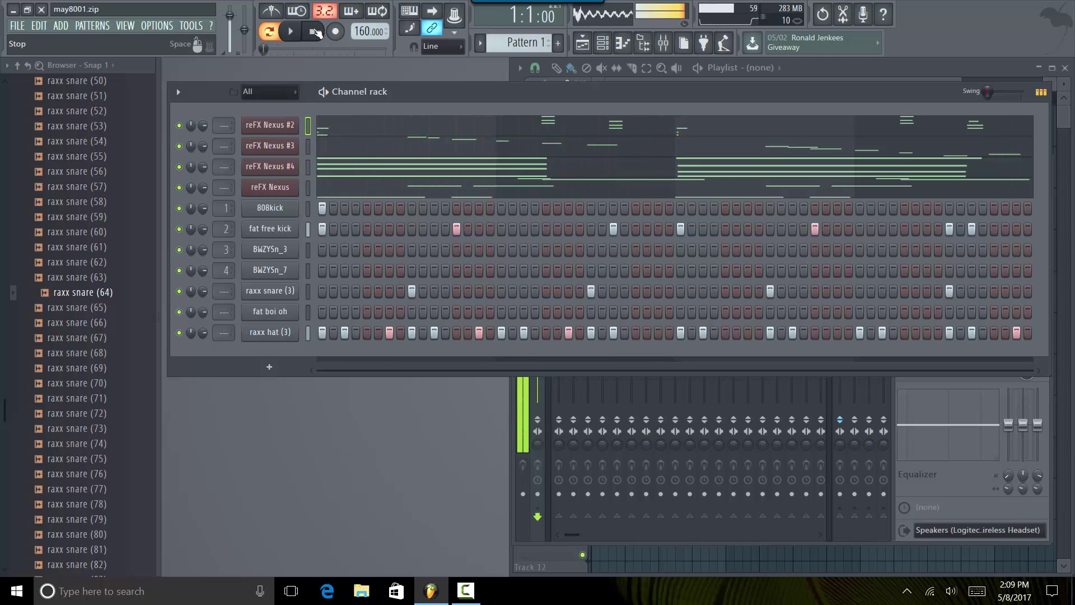
Check which mixer inserts the channel rack's channels currently feed.
click(533, 543)
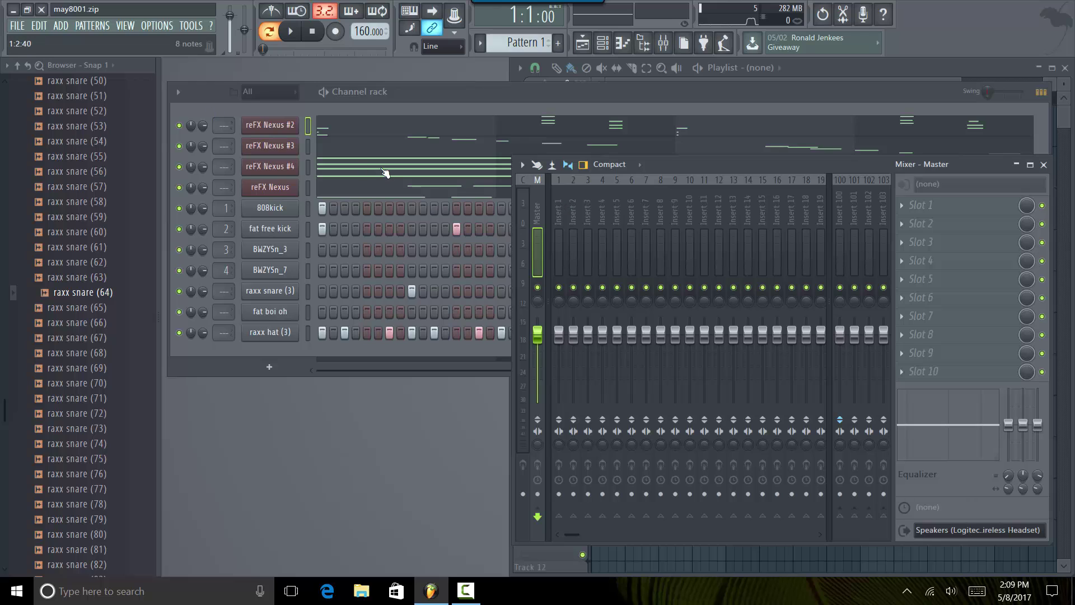
click(448, 92)
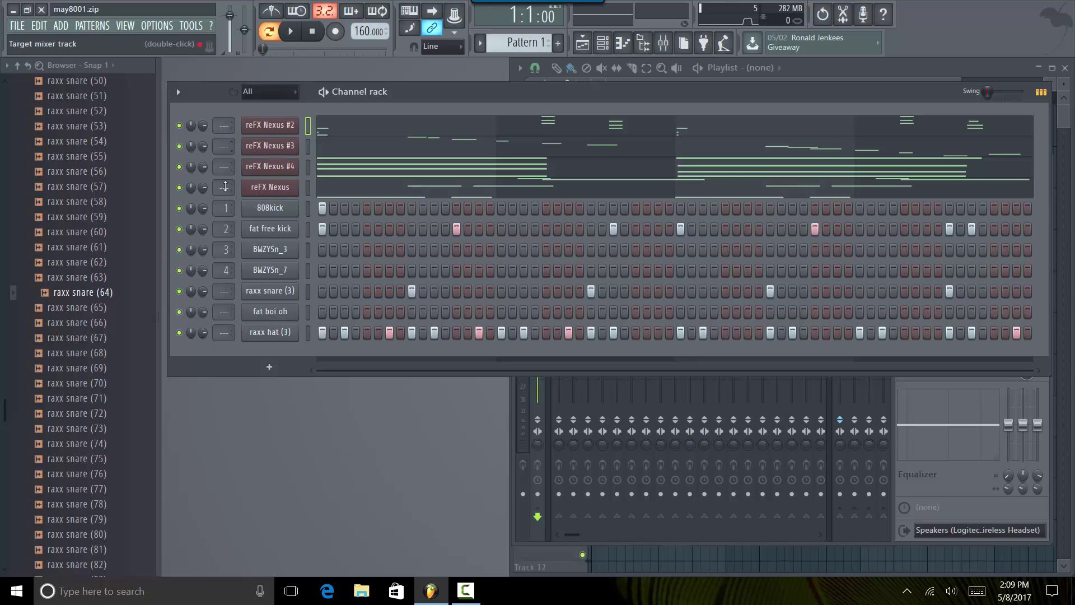
double_click(226, 210)
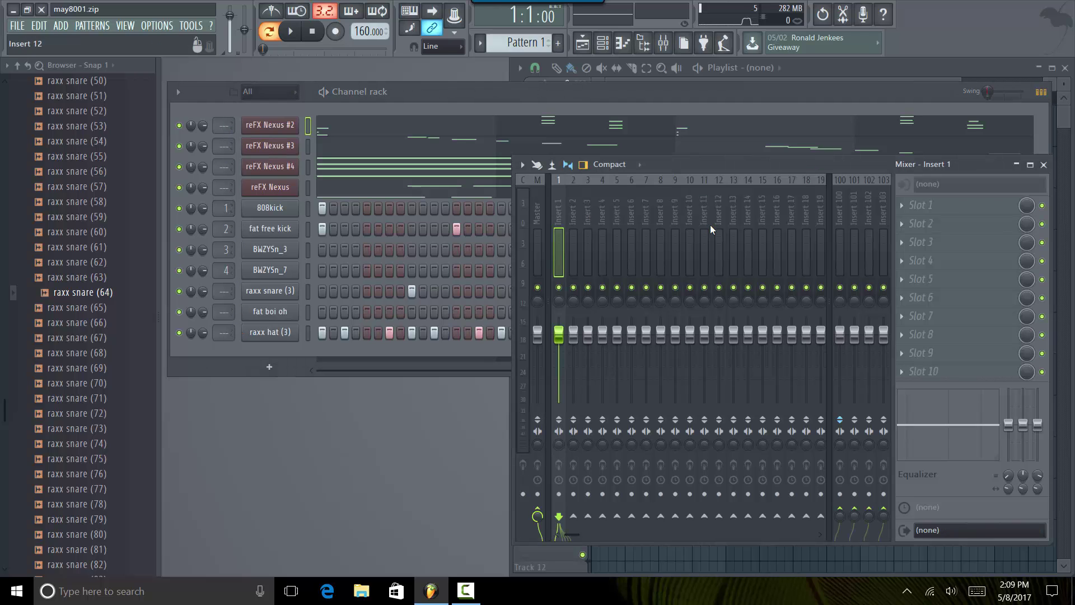
click(449, 99)
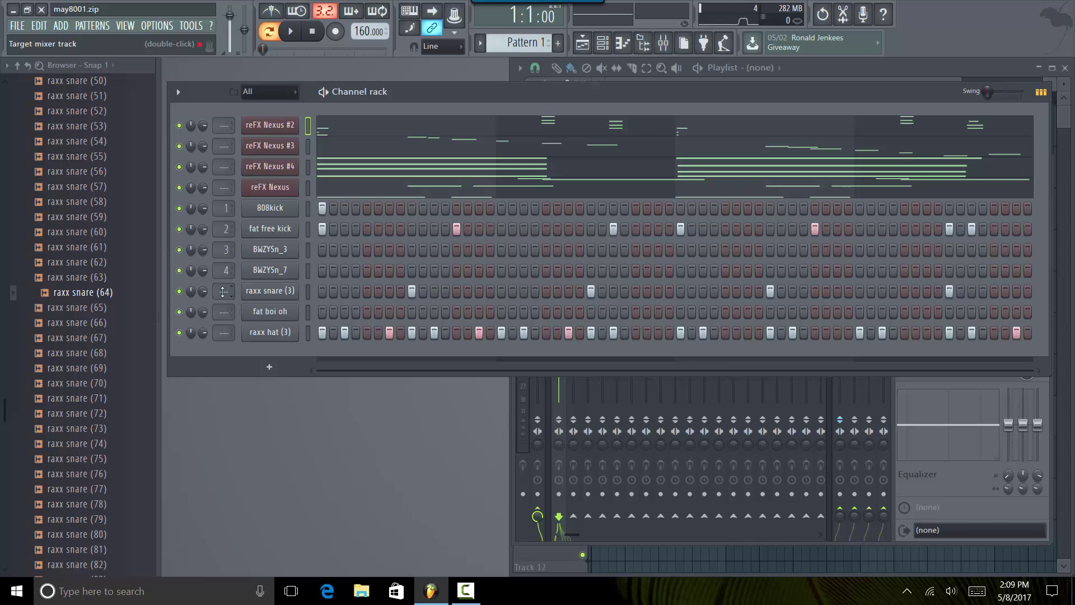
Route raxx snare (3), fat boi oh and raxx hat (3) to inserts 5–7, and the reFX Nexus channels to 8, 10 and 11.
drag(223, 292, 235, 236)
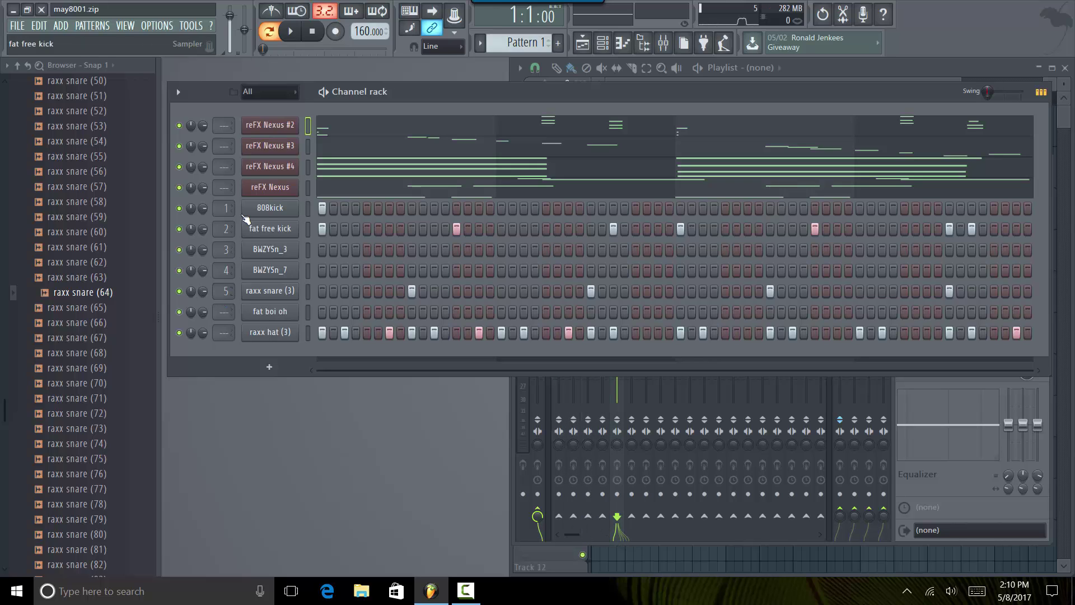
drag(223, 312, 223, 278)
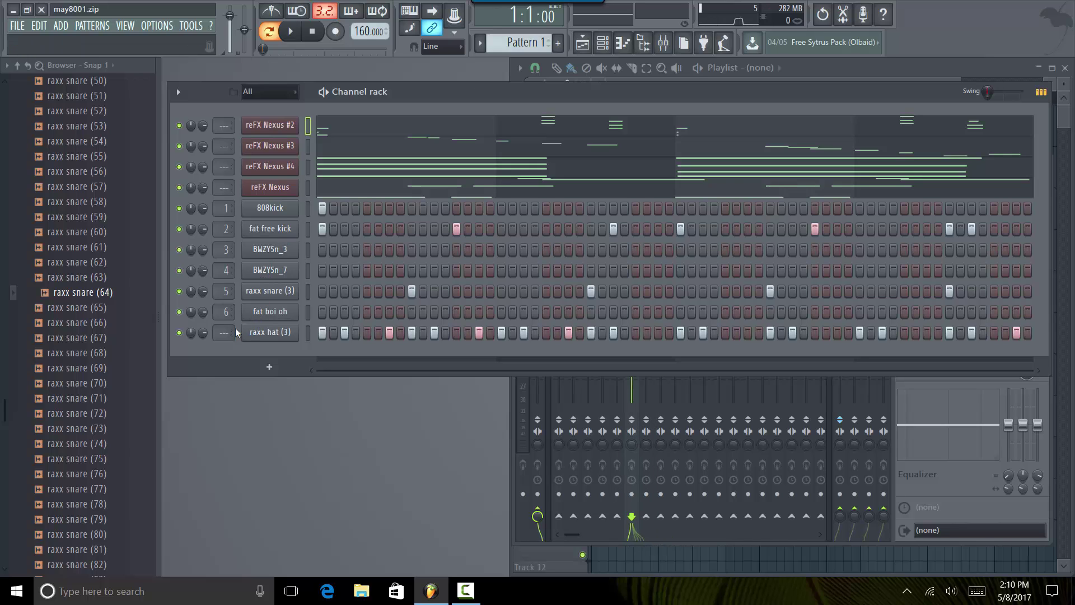
drag(227, 332, 227, 292)
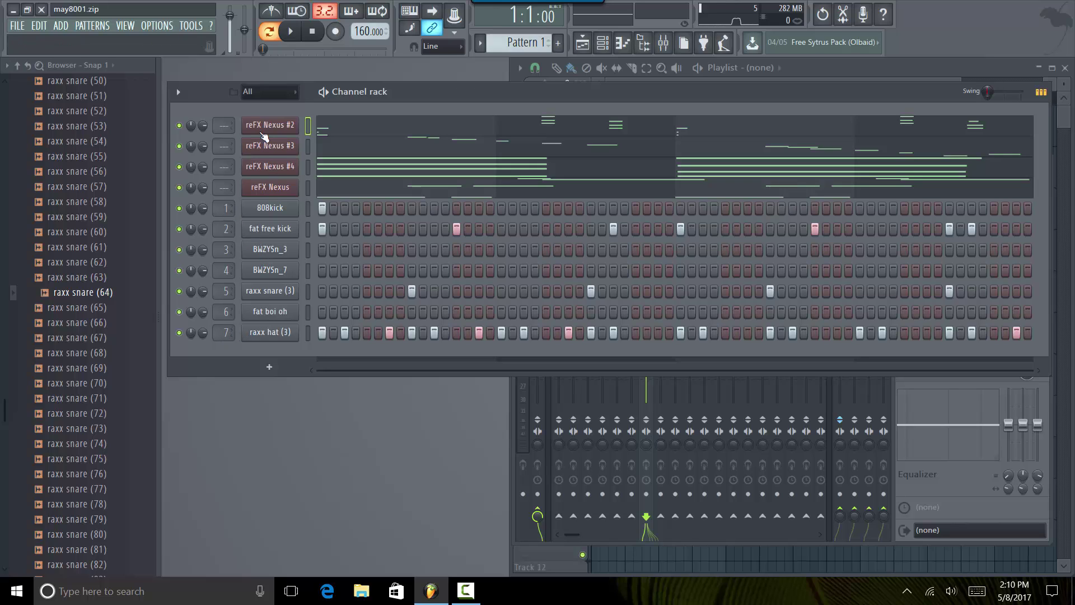
drag(227, 125, 224, 90)
drag(224, 167, 224, 107)
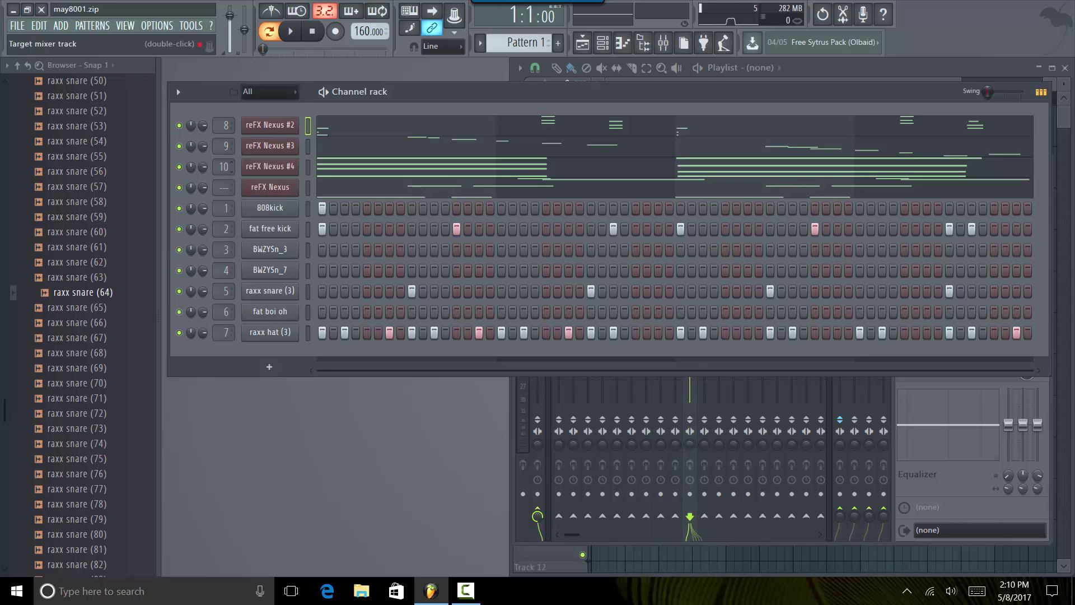
drag(221, 187, 221, 147)
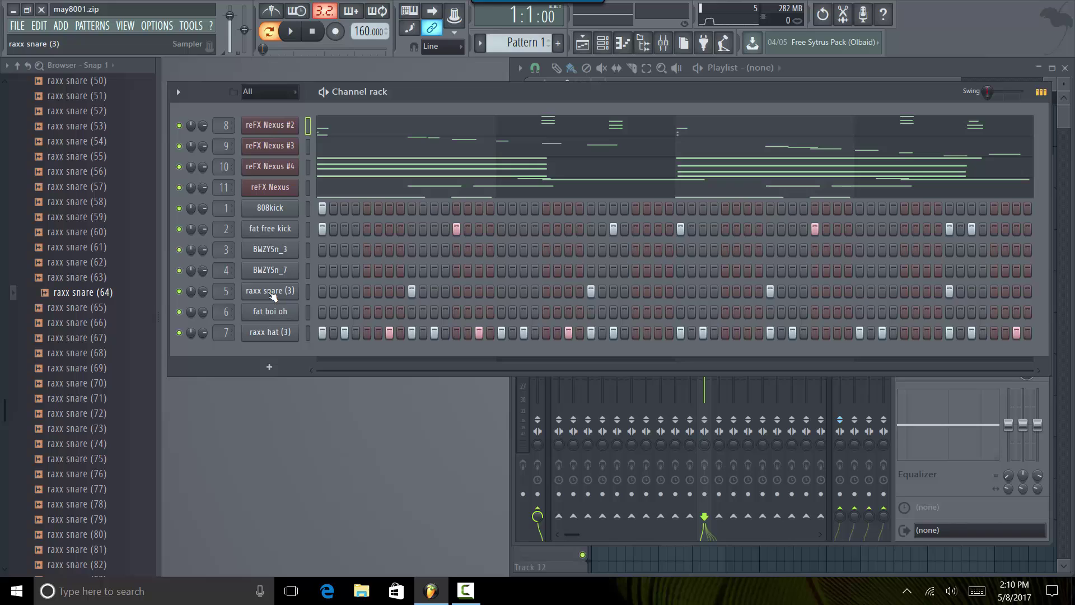
Select the BWZYSn_3 and BWZYSn_7 channels in the channel rack.
click(308, 250)
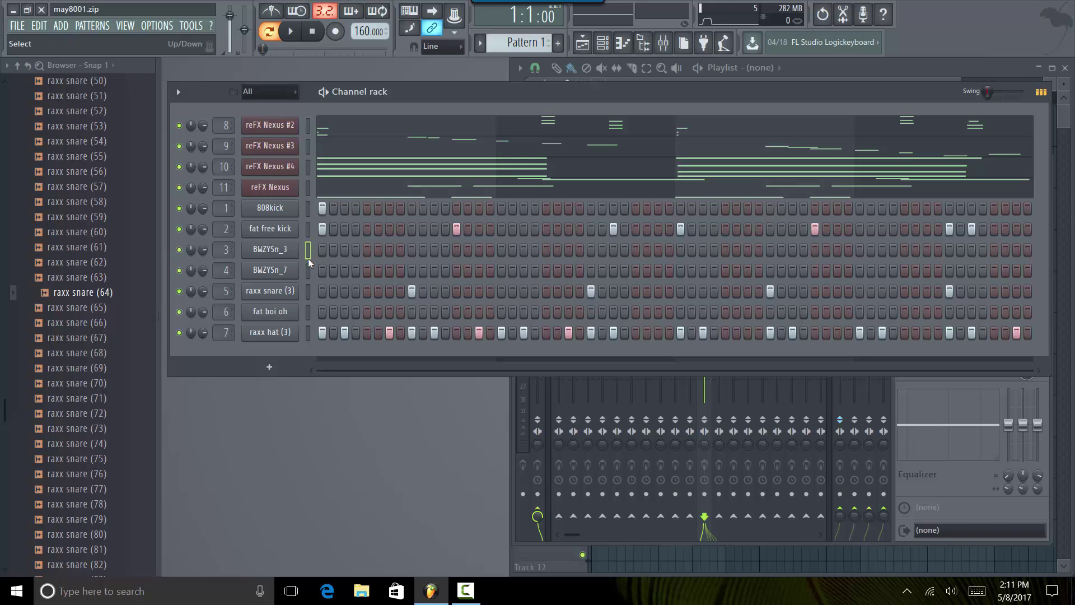
click(308, 270)
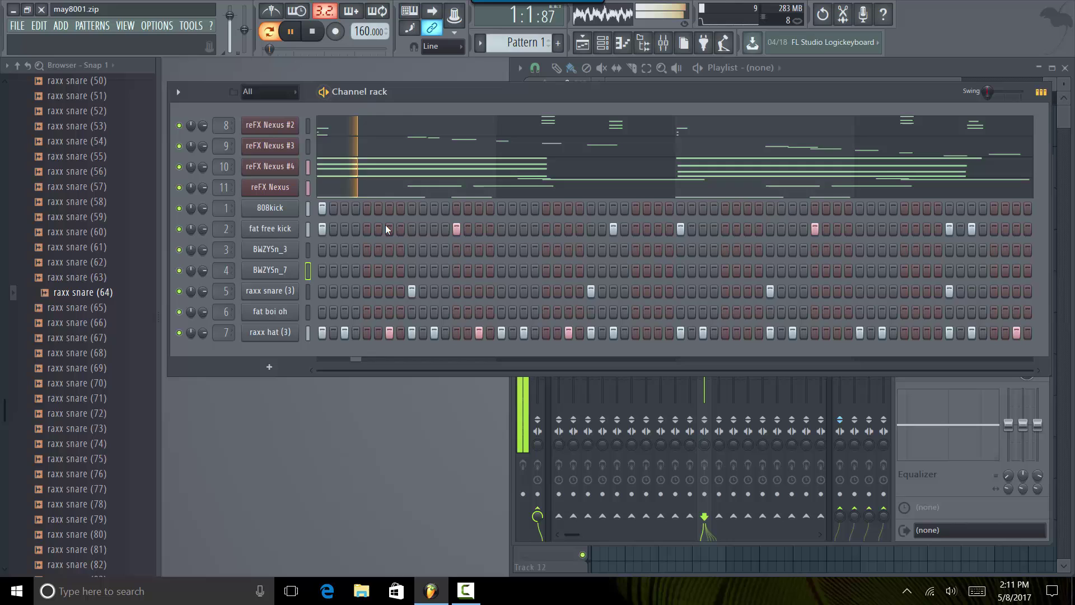
click(531, 540)
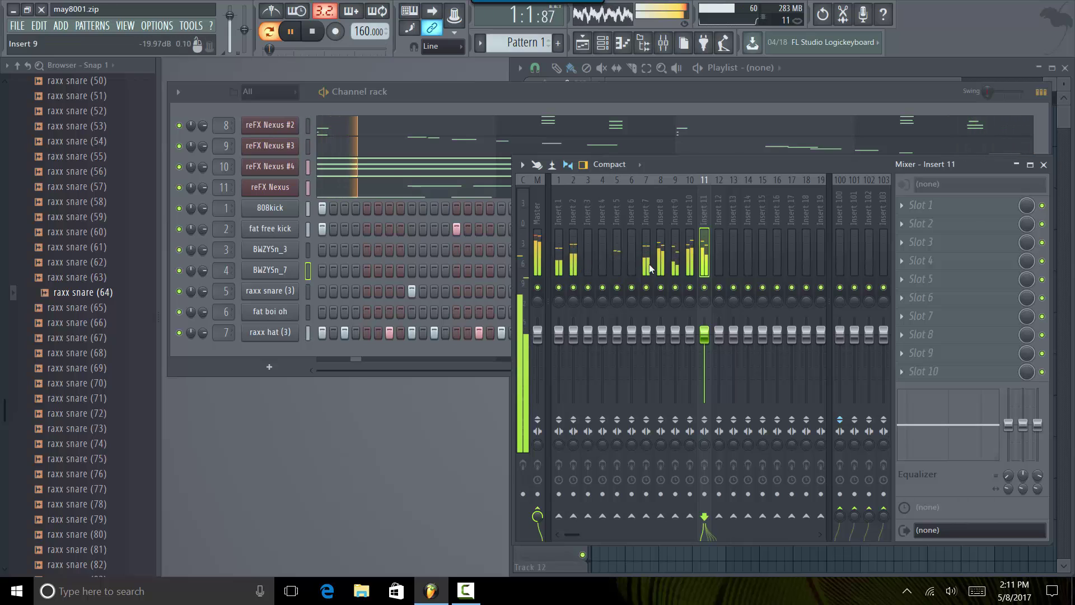
key(space)
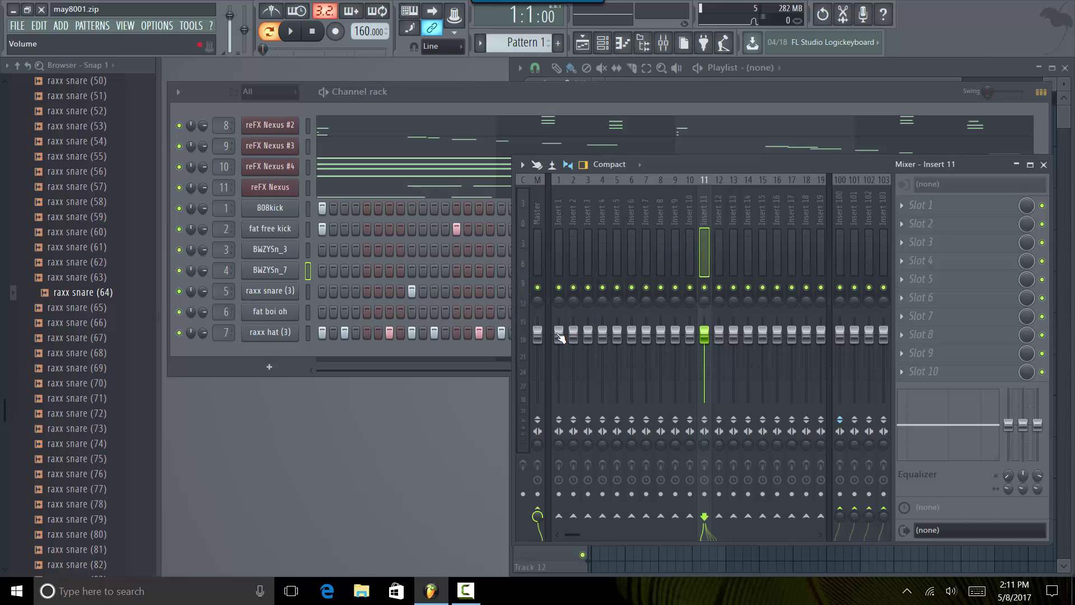
click(559, 335)
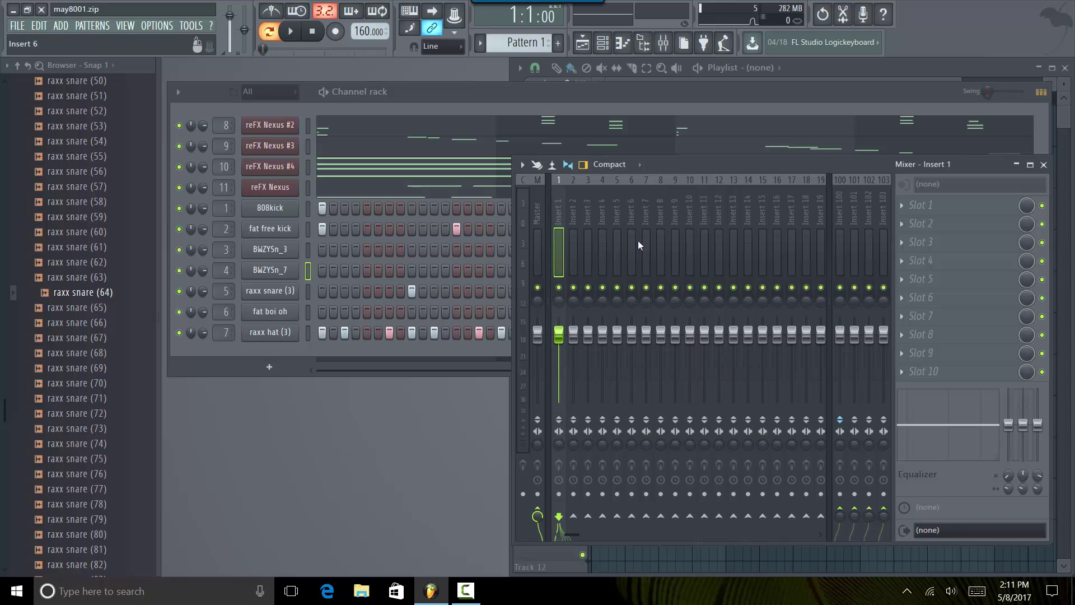
double_click(695, 250)
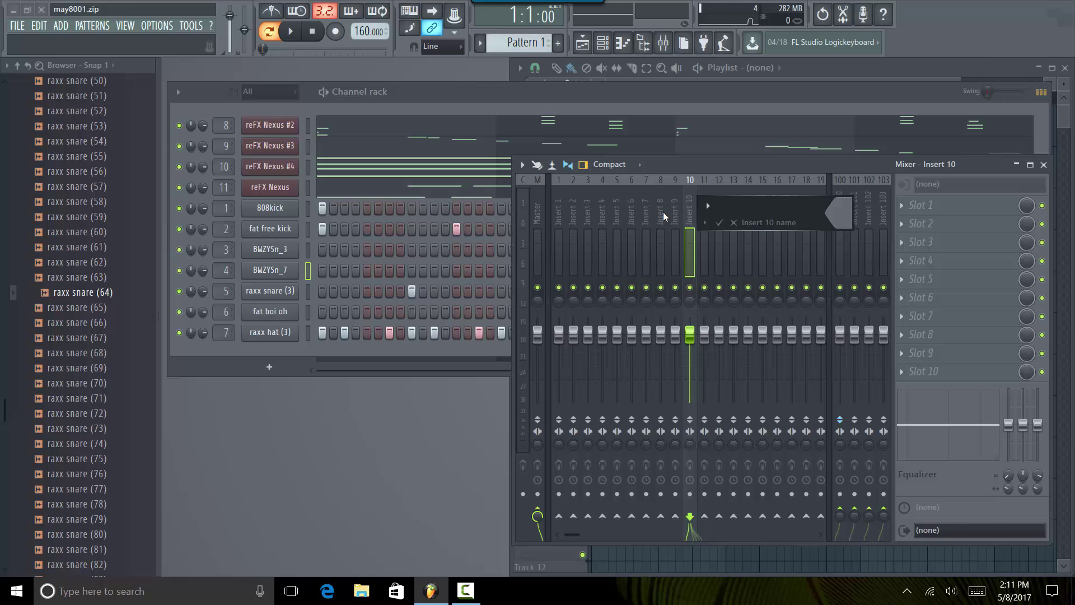
click(734, 223)
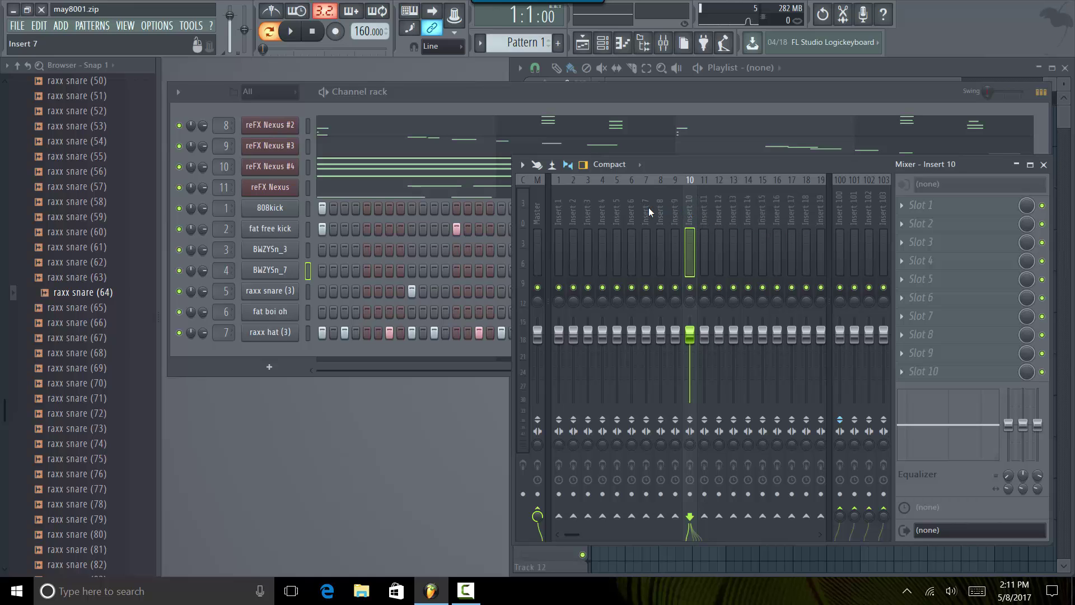
click(647, 207)
click(690, 203)
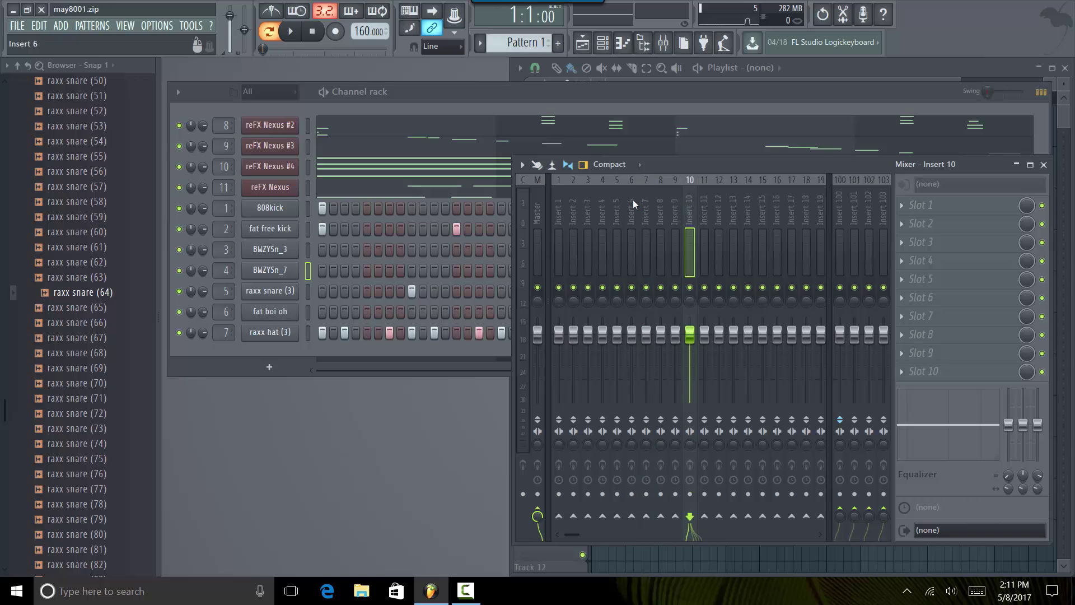
double_click(688, 203)
click(719, 223)
double_click(612, 244)
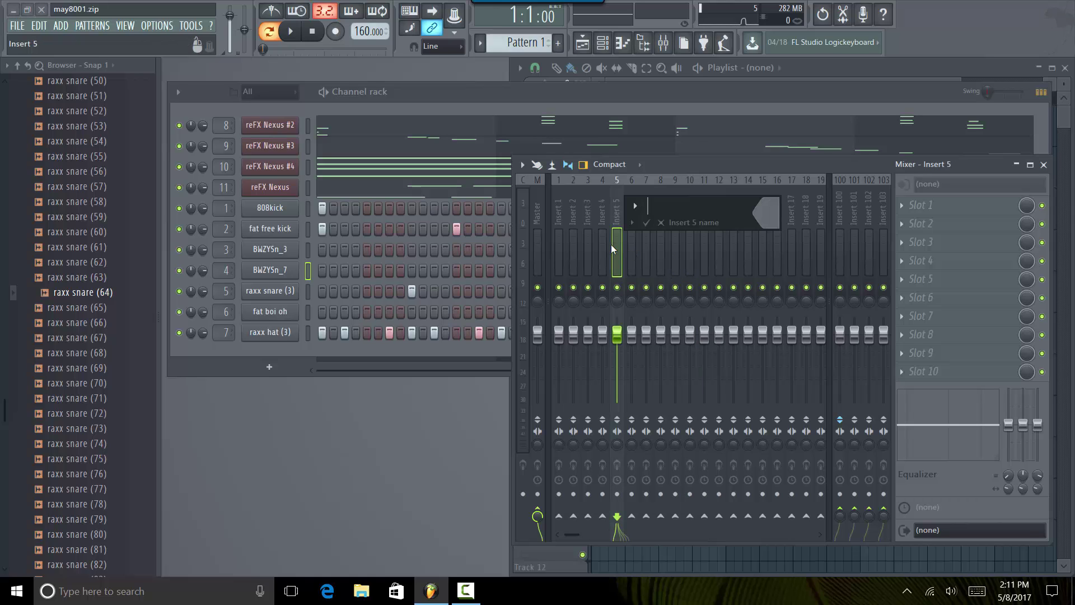
click(652, 224)
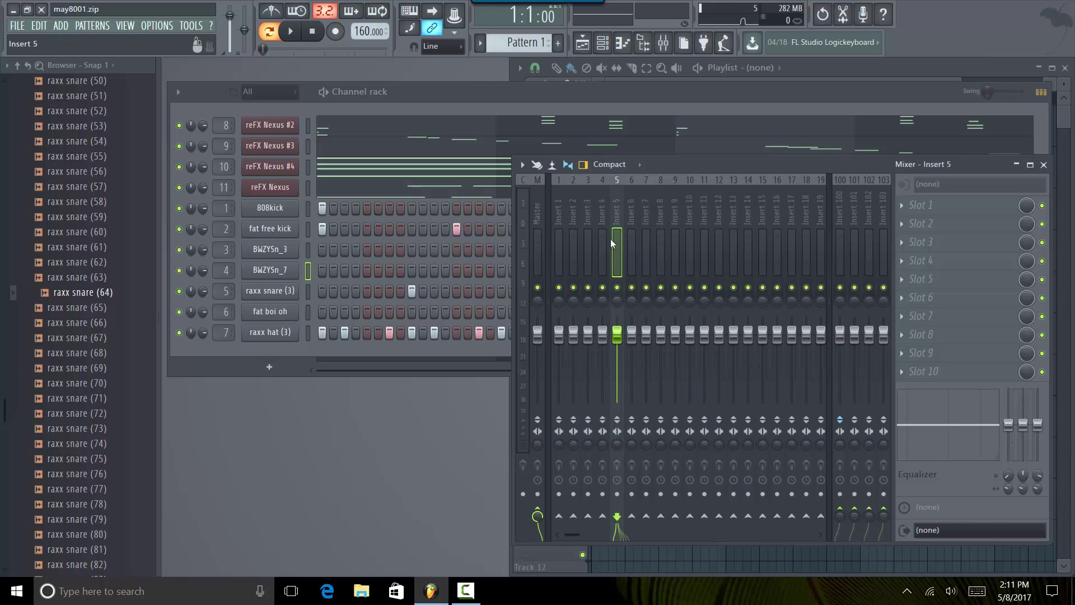
Drag every fader from Insert 1 through Insert 15 down toward -INF dB.
click(565, 208)
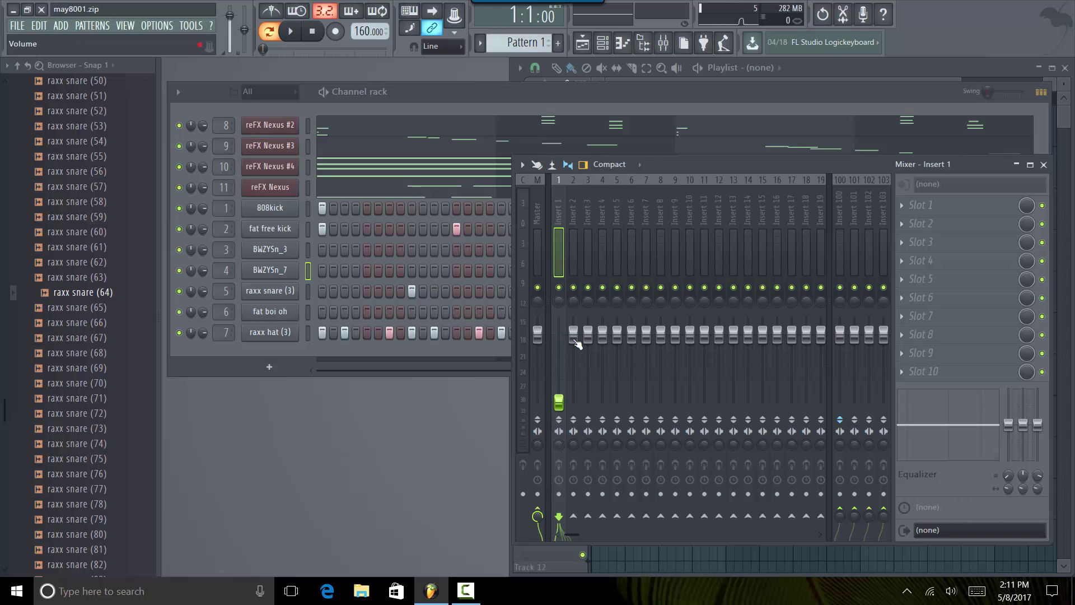
drag(577, 343, 574, 402)
drag(583, 322, 588, 402)
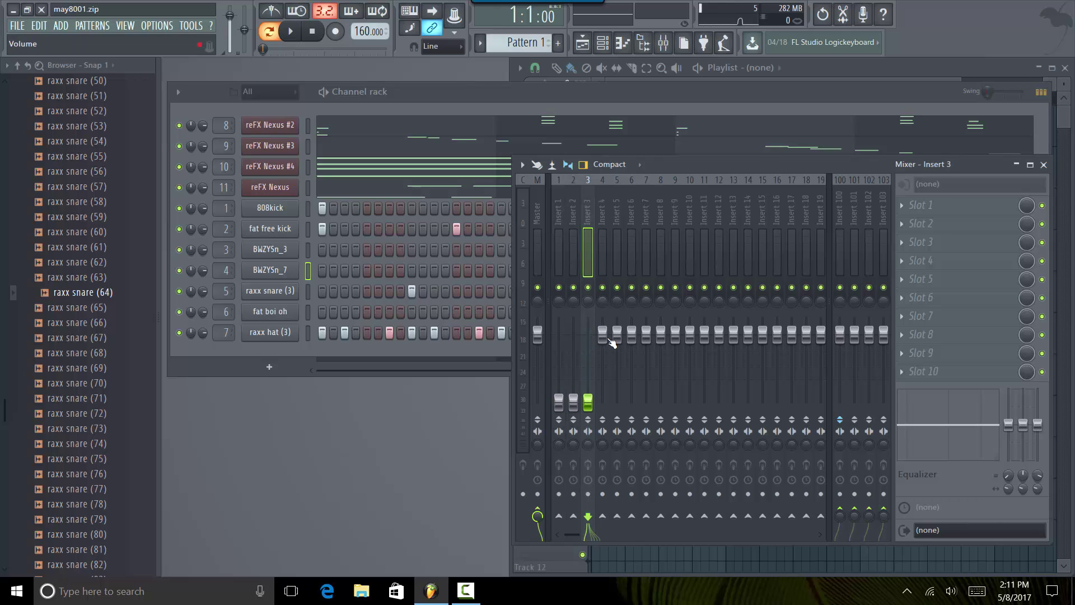
drag(603, 336, 603, 402)
drag(617, 335, 632, 373)
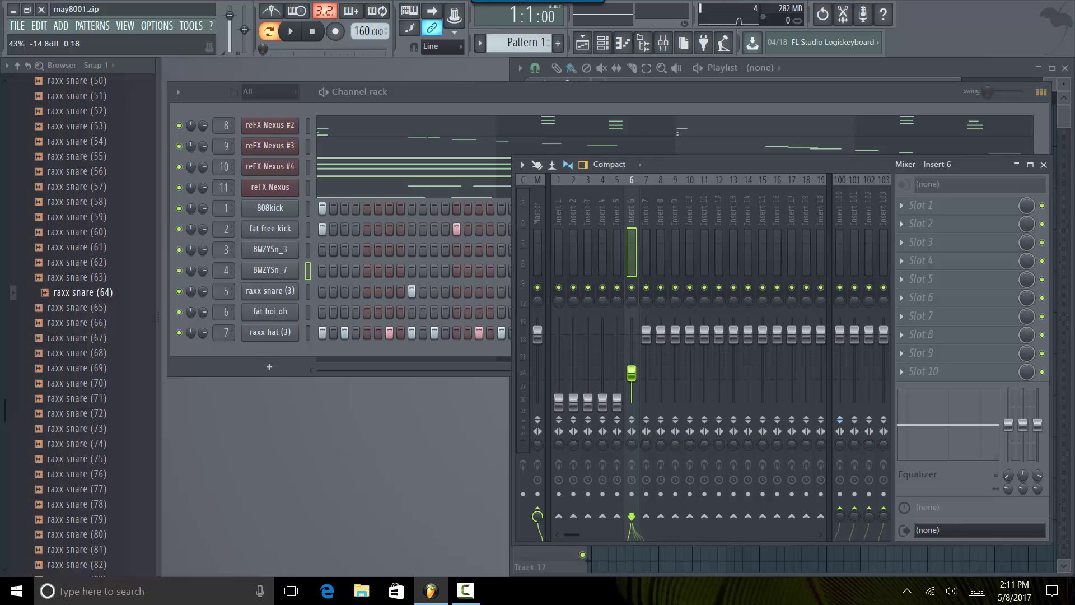
drag(646, 335, 647, 402)
drag(662, 336, 660, 402)
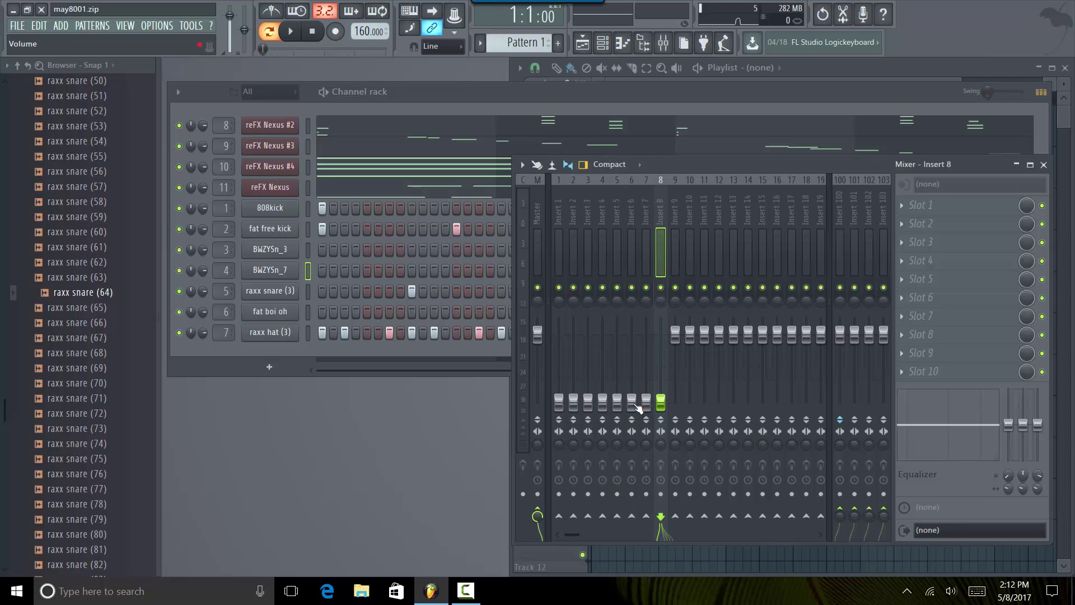
drag(675, 335, 675, 402)
drag(692, 330, 690, 389)
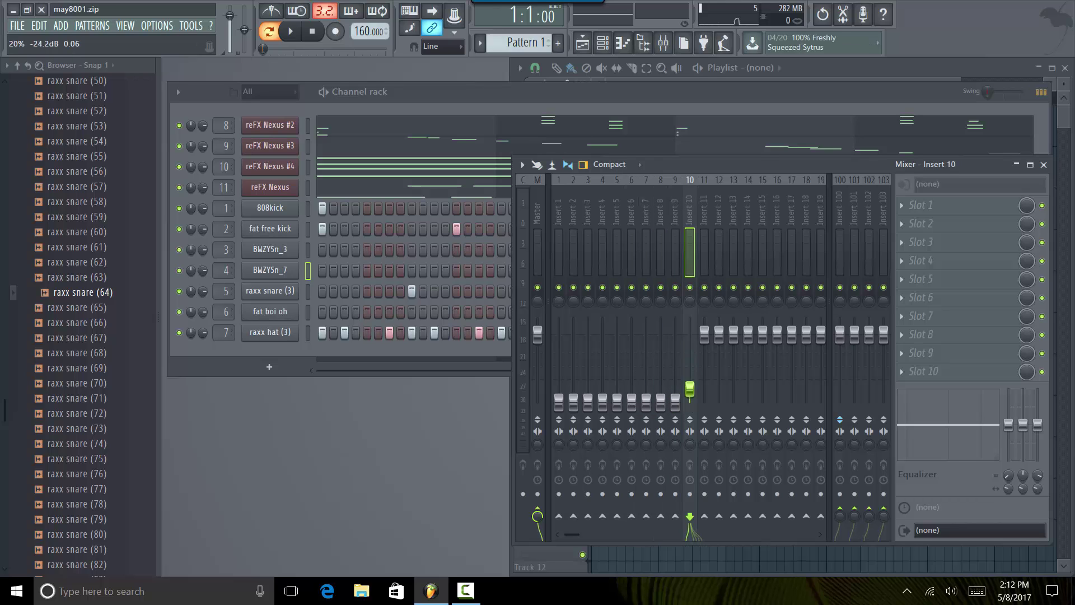
drag(704, 336, 705, 402)
drag(727, 335, 727, 403)
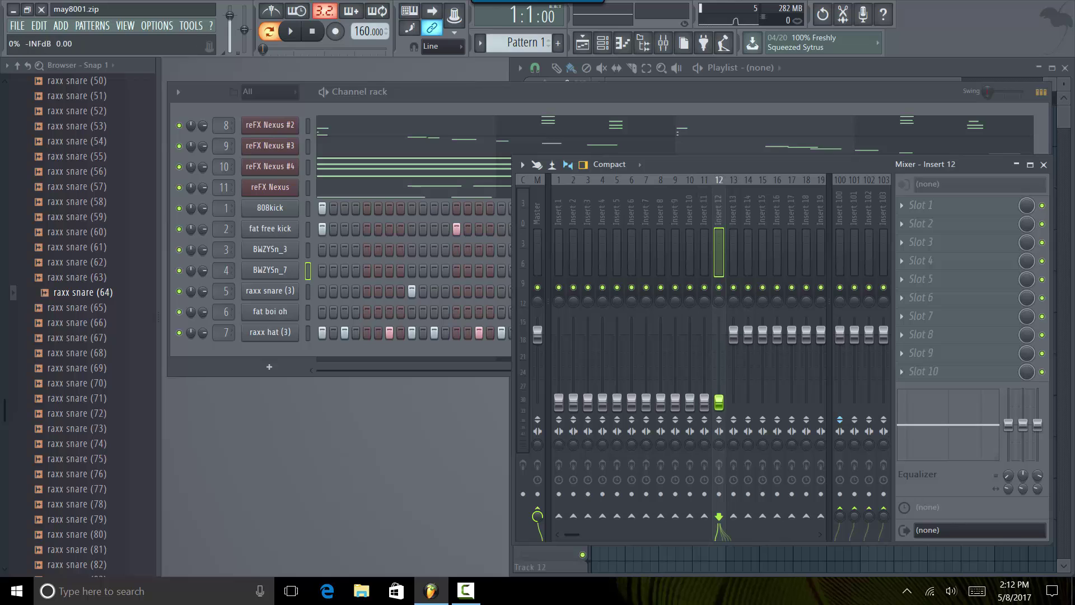
drag(734, 336, 734, 403)
drag(750, 334, 748, 402)
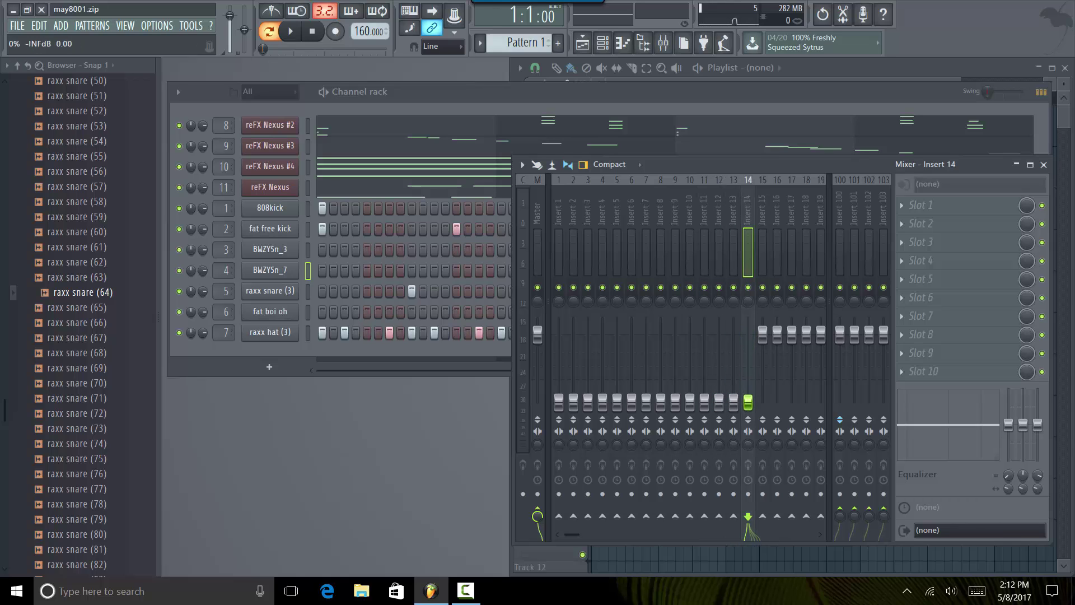
drag(763, 335, 763, 336)
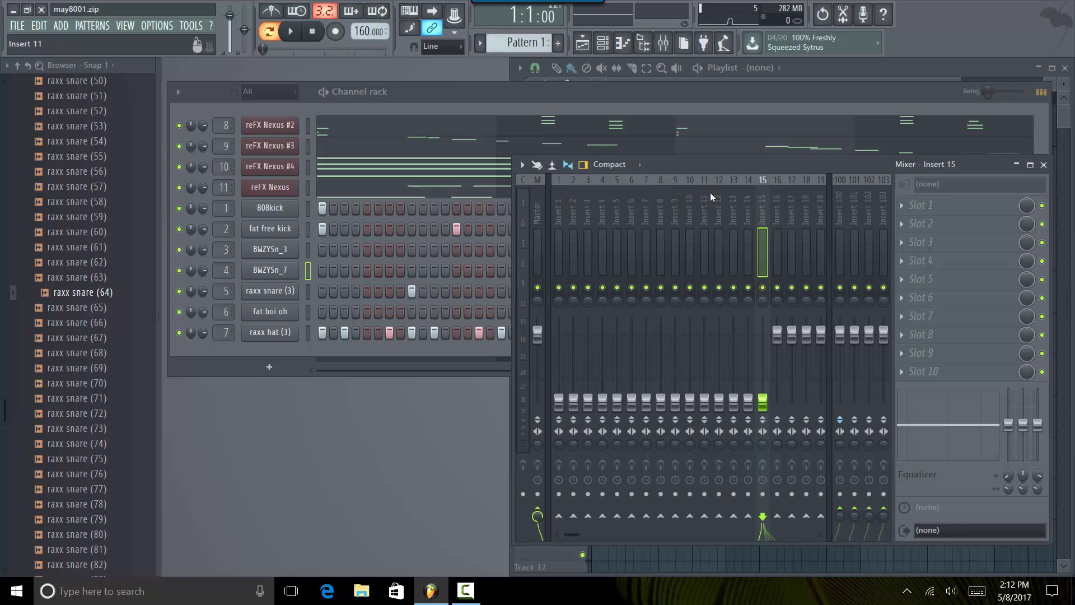
Solo Insert 1, start playback, and raise its fader to about 0.6 dB.
right_click(562, 289)
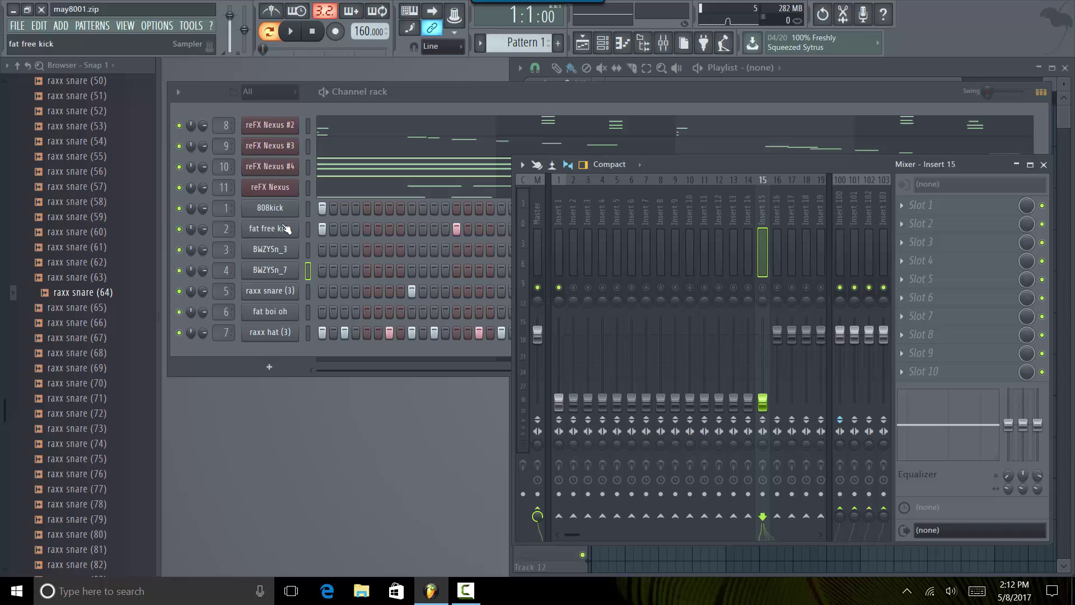
key(space)
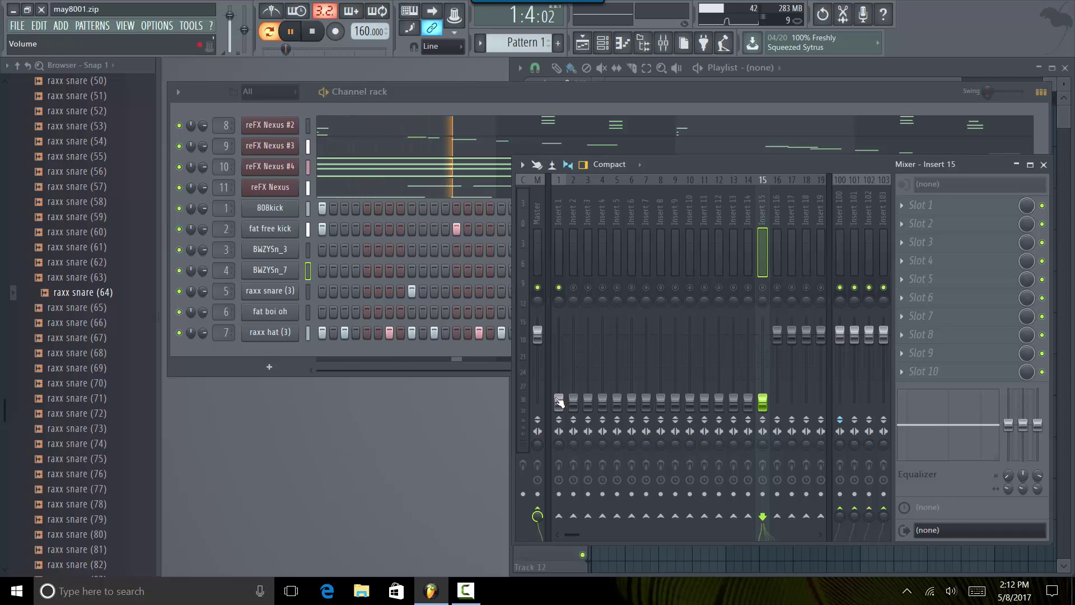
click(559, 402)
drag(559, 402, 558, 342)
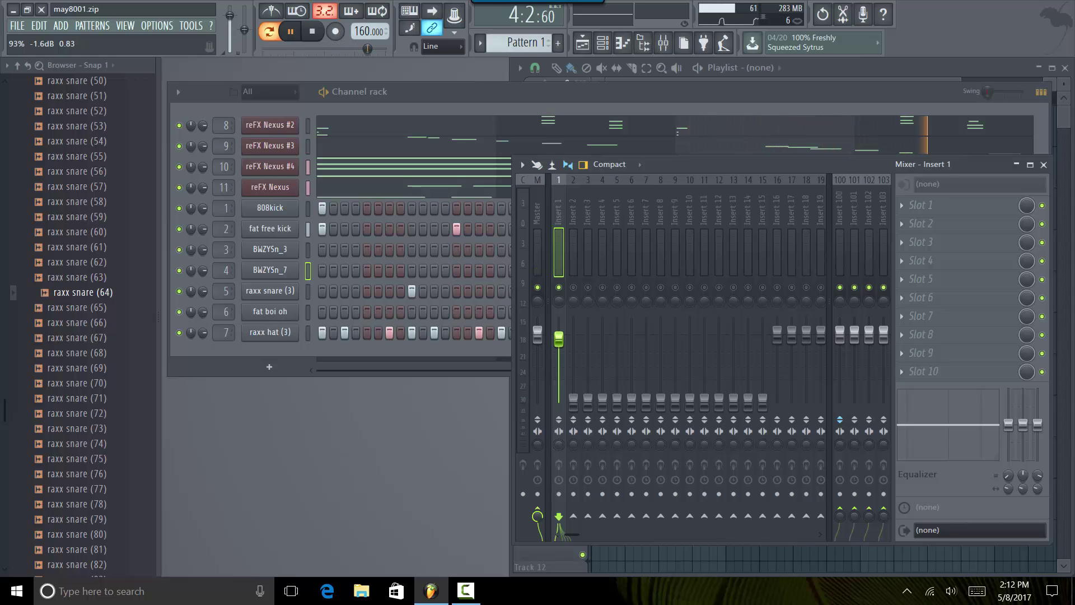
mouse_move(559, 338)
mouse_down()
mouse_move(559, 372)
mouse_move(559, 336)
mouse_up()
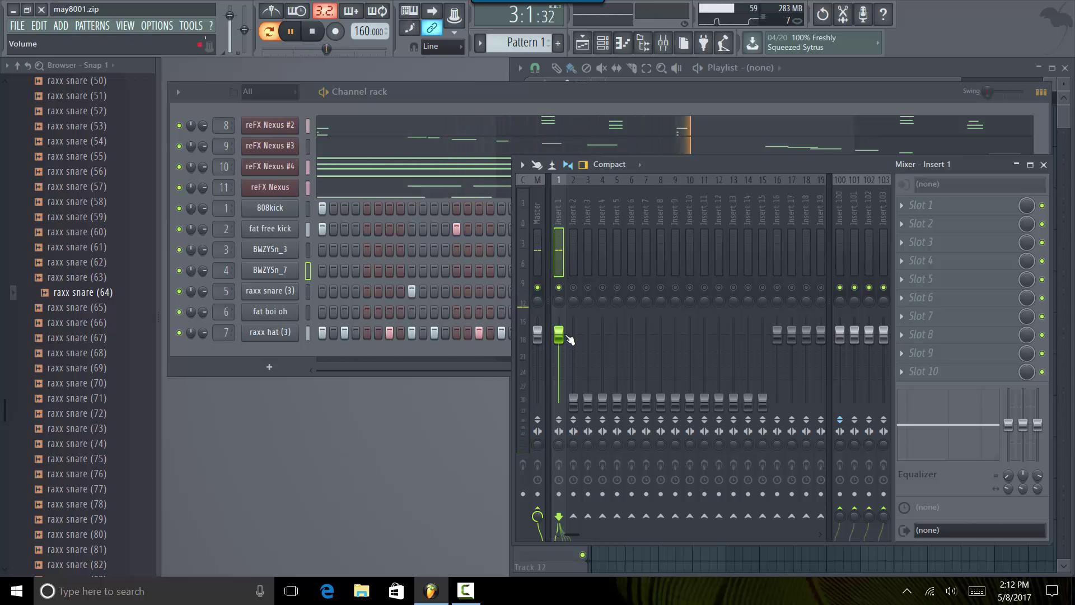
drag(559, 334, 559, 332)
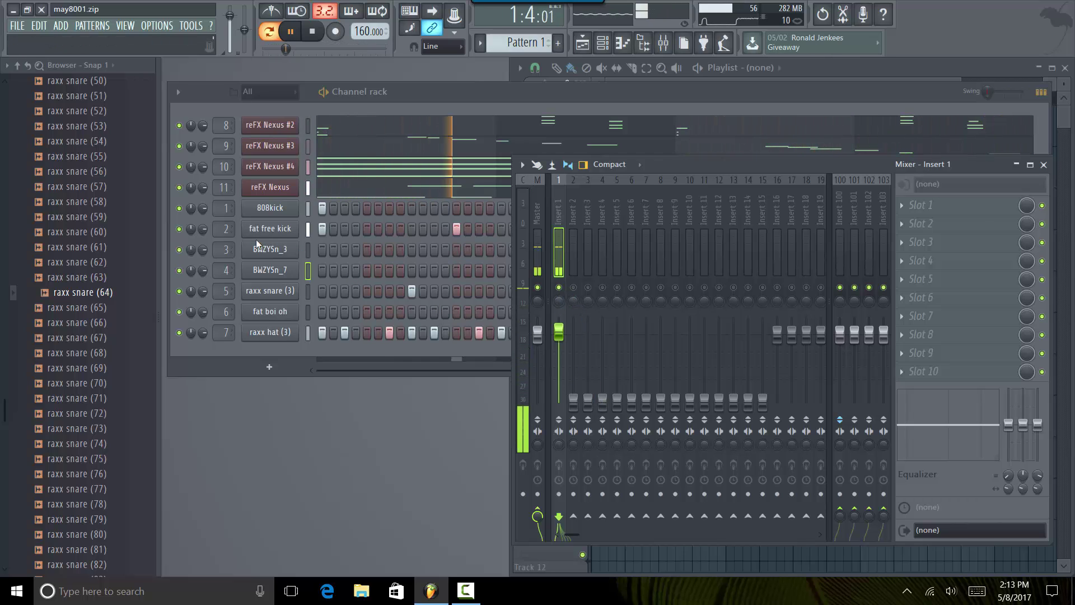
Enable Inserts 2 and 5 in the soloed mix and raise both faders below the kick.
click(574, 288)
drag(573, 399, 574, 335)
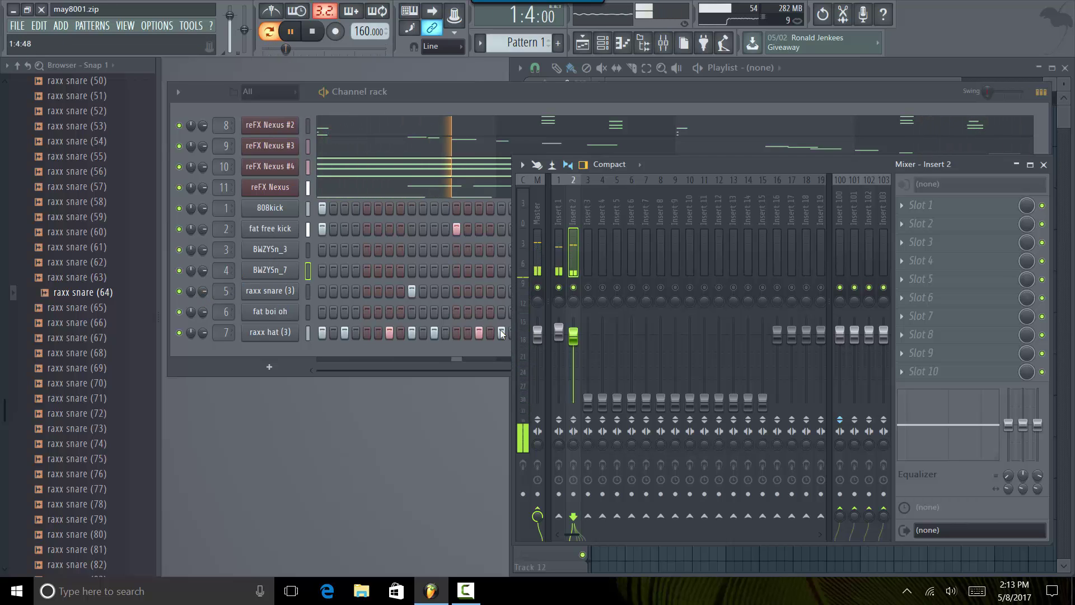
click(617, 288)
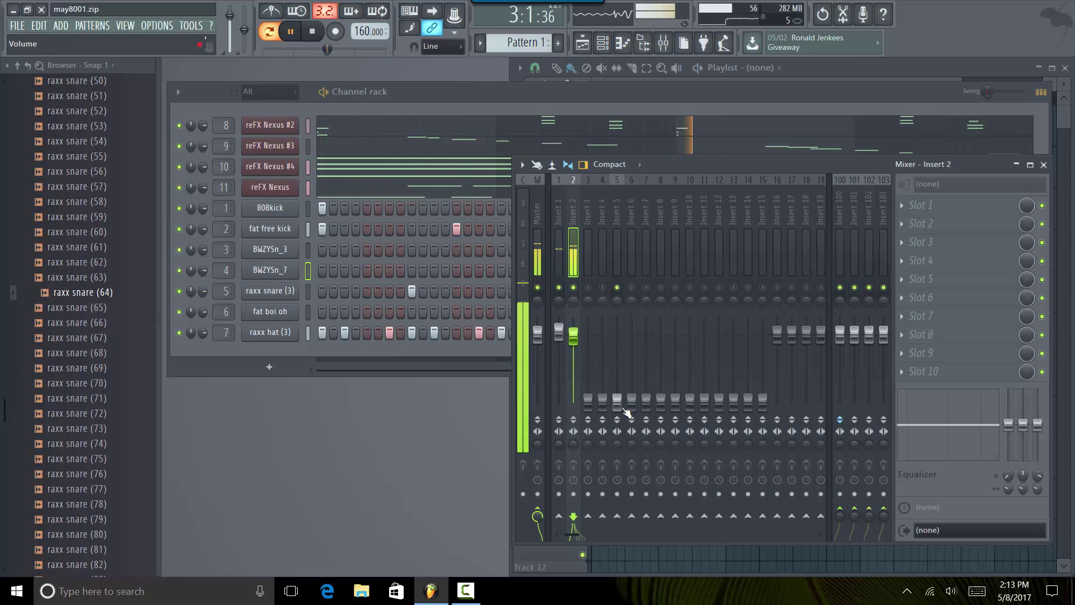
drag(617, 398, 618, 321)
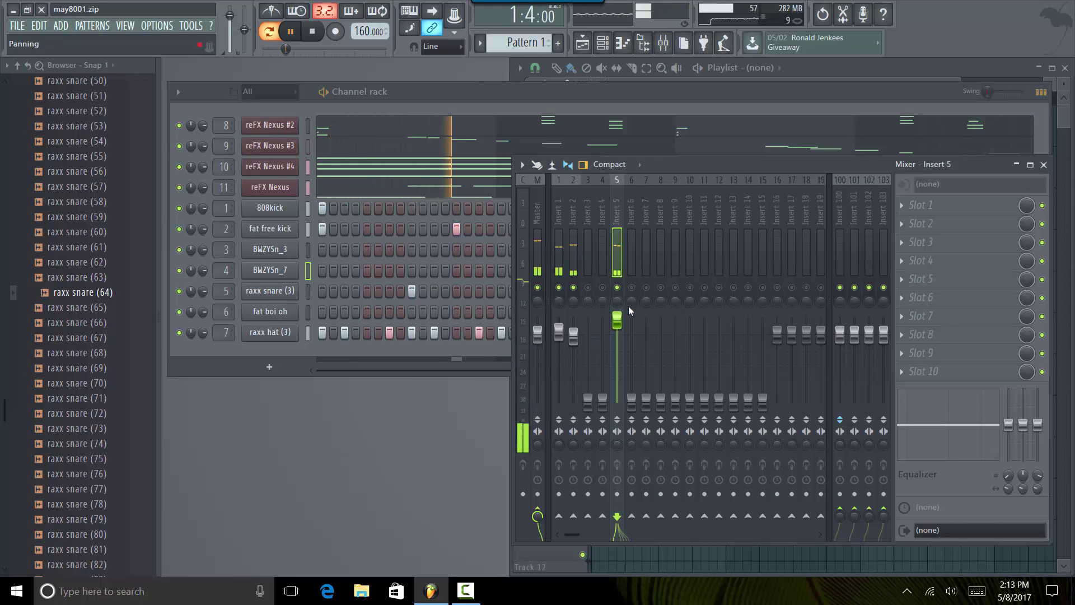
Enable Inserts 6, 7 and 8, raising Insert 7 to about -9 dB and Insert 8 to about -5 dB.
click(633, 288)
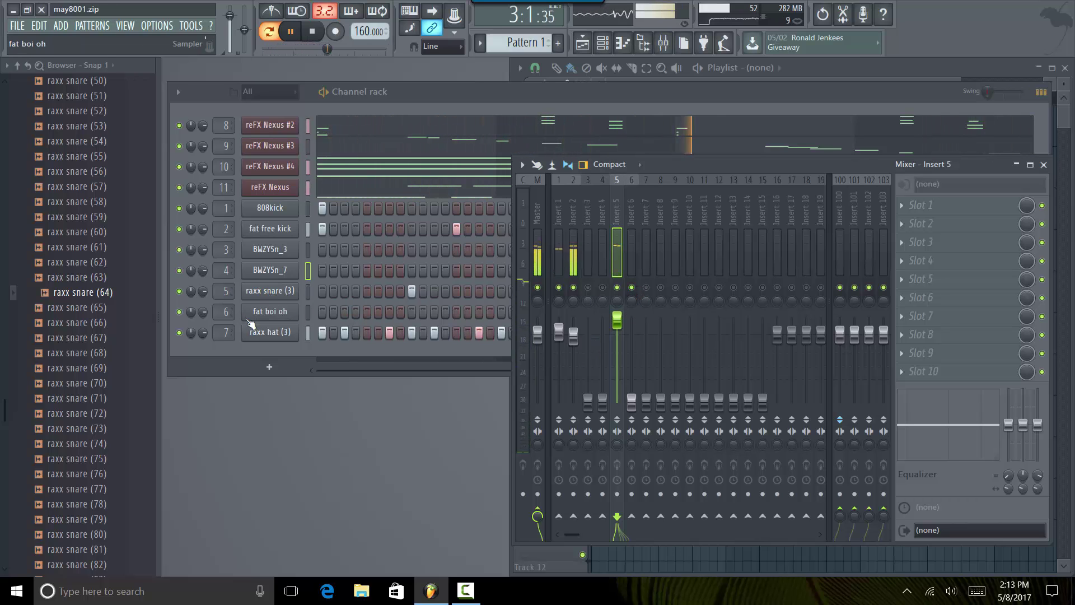
click(646, 287)
drag(646, 397, 646, 345)
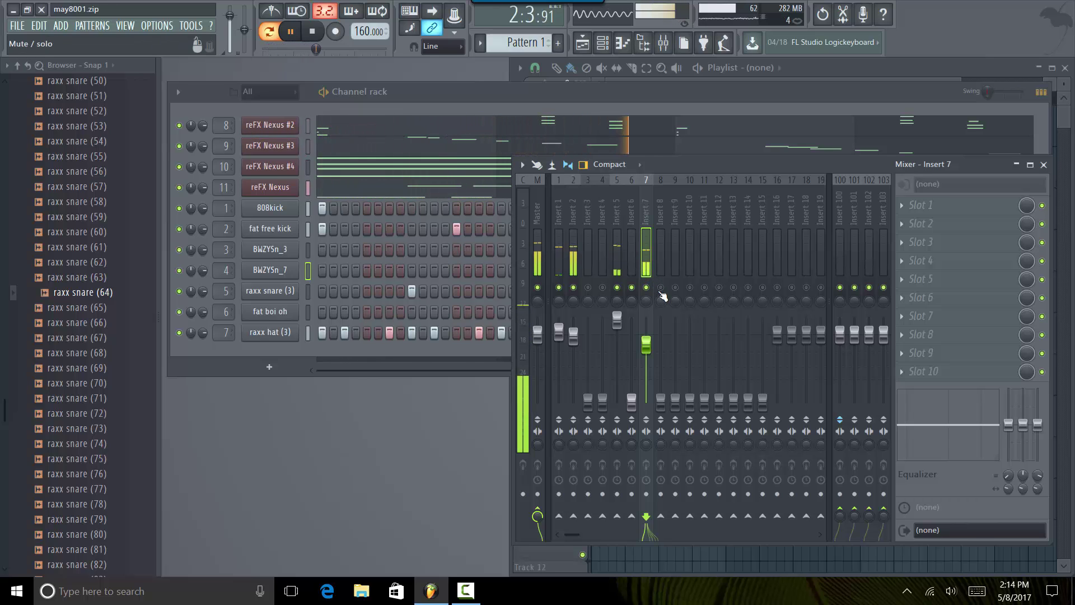
click(661, 398)
drag(661, 398, 661, 349)
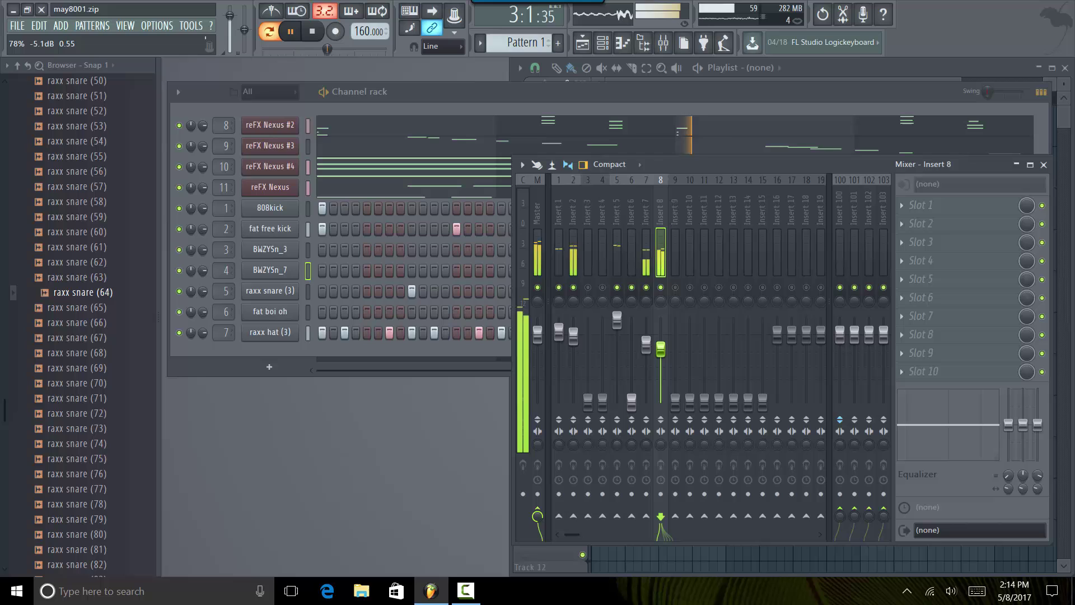
drag(661, 350, 661, 348)
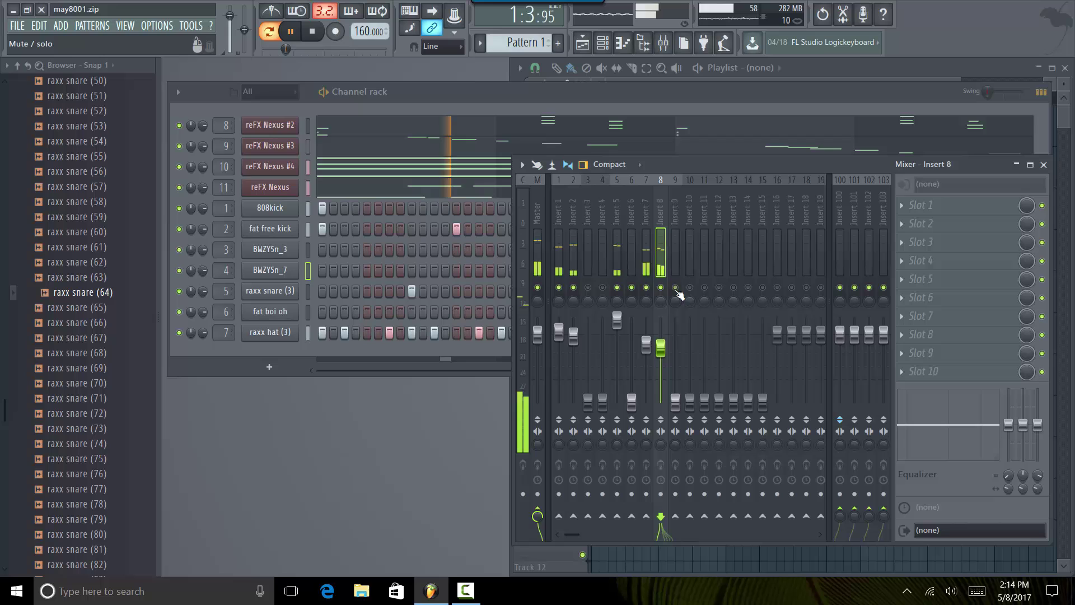
Raise Insert 9, Insert 10 to about -20 dB, and fine-tune Insert 11 to near -9 dB.
drag(675, 397, 676, 356)
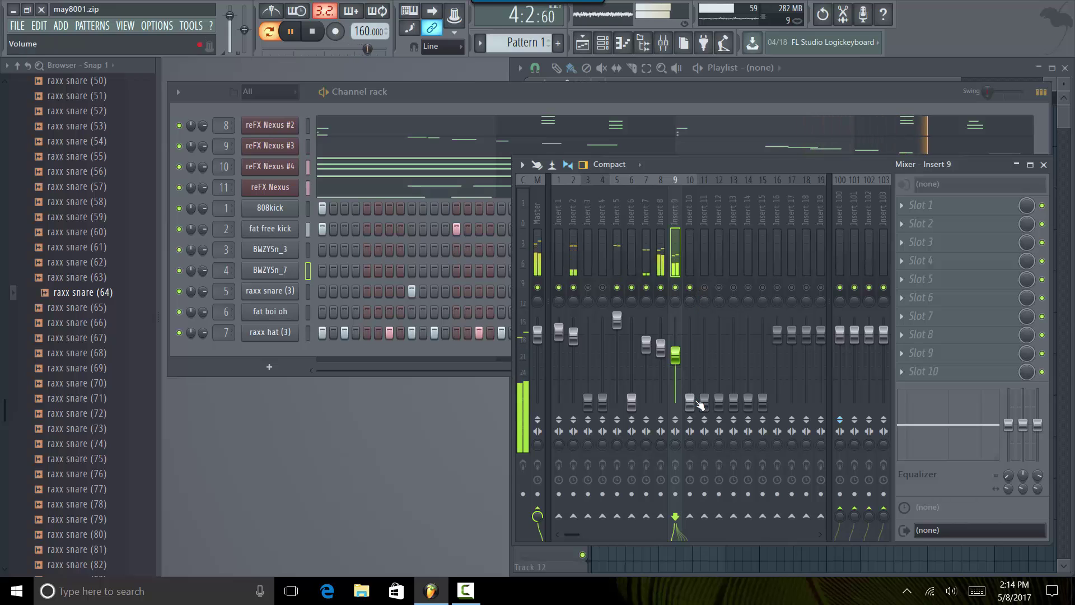
drag(690, 402, 690, 372)
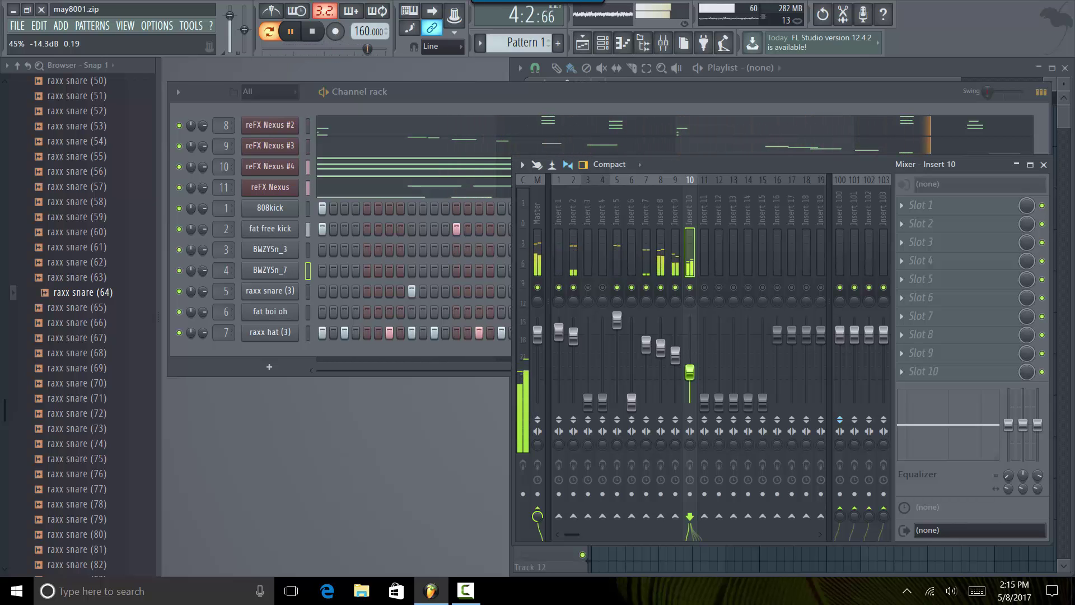
drag(690, 373, 690, 371)
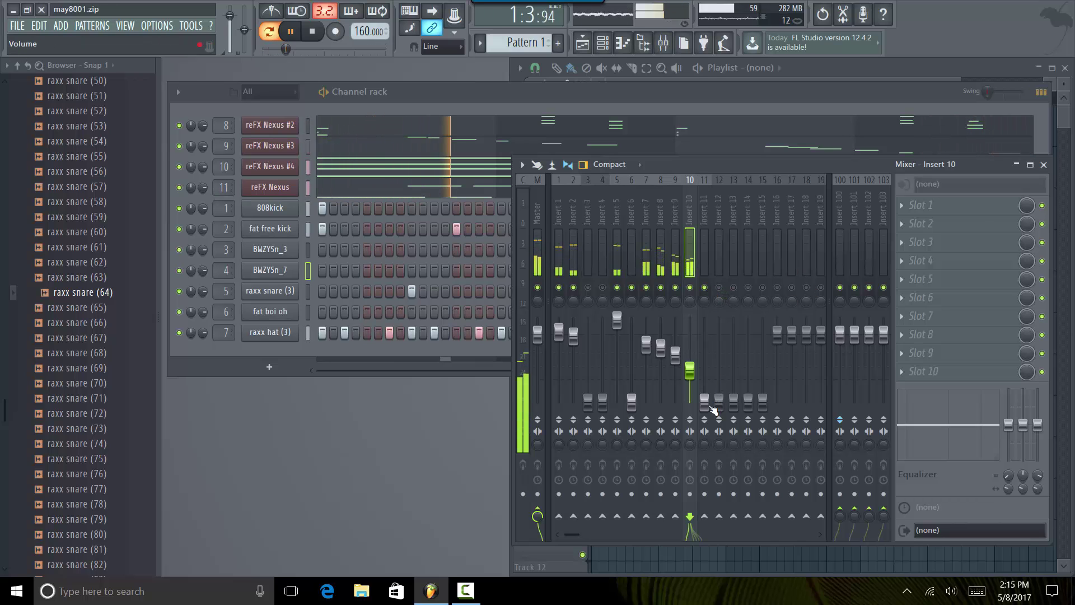
drag(705, 399, 704, 364)
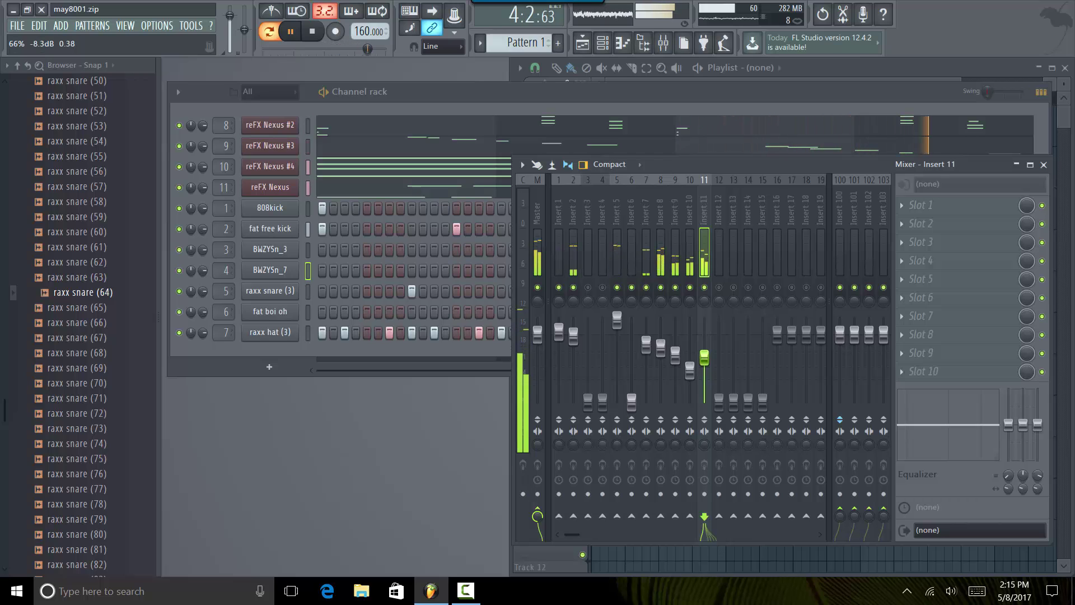
drag(704, 357, 704, 352)
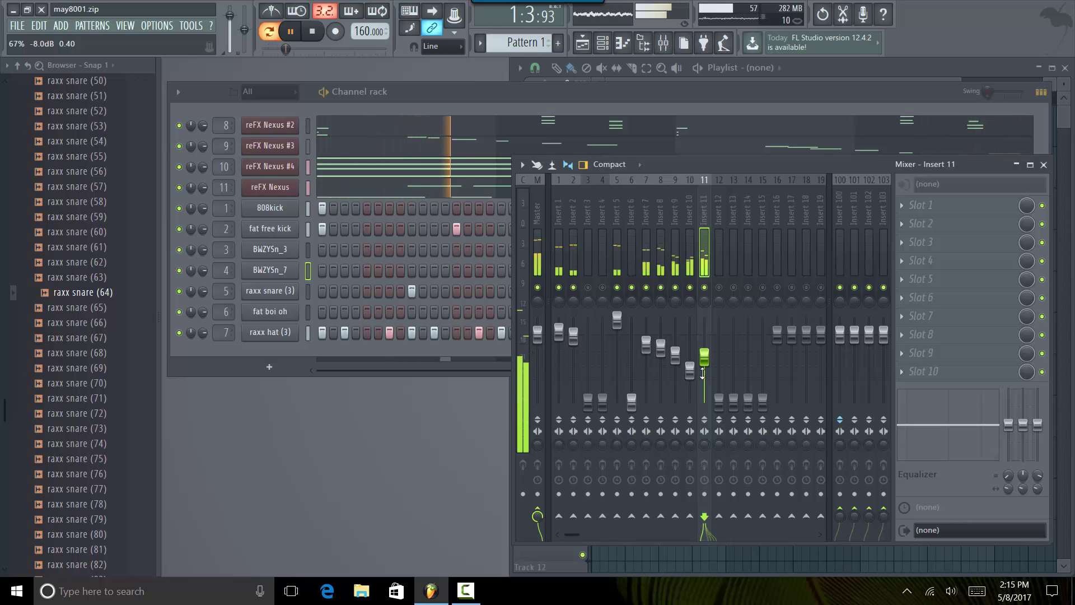
drag(704, 354, 705, 364)
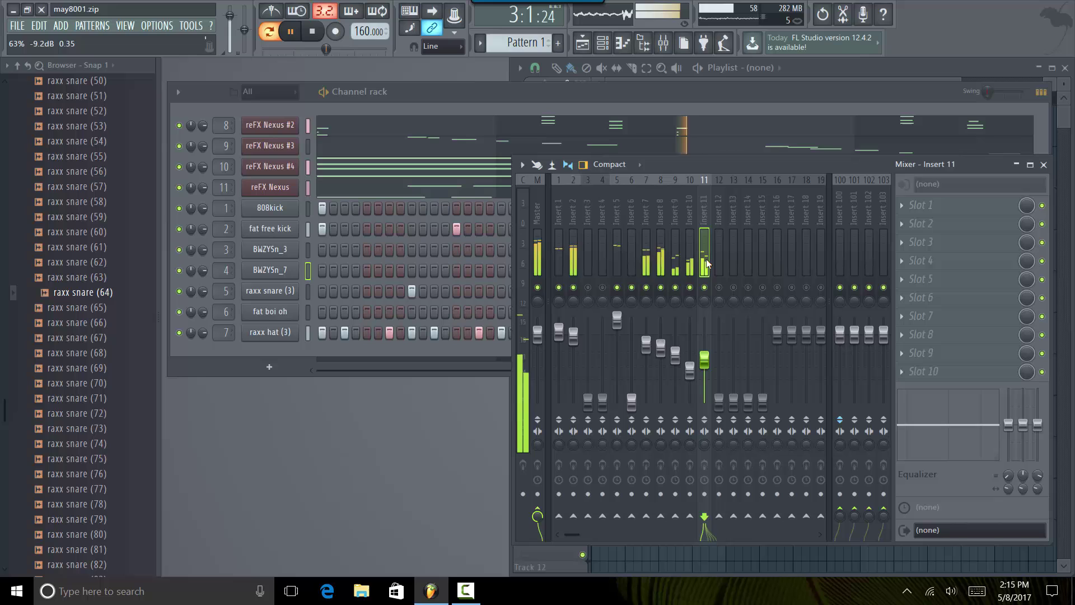
Briefly solo and unsolo insert 11, then load Fruity Parametric EQ 2 into its first effect slot.
right_click(705, 287)
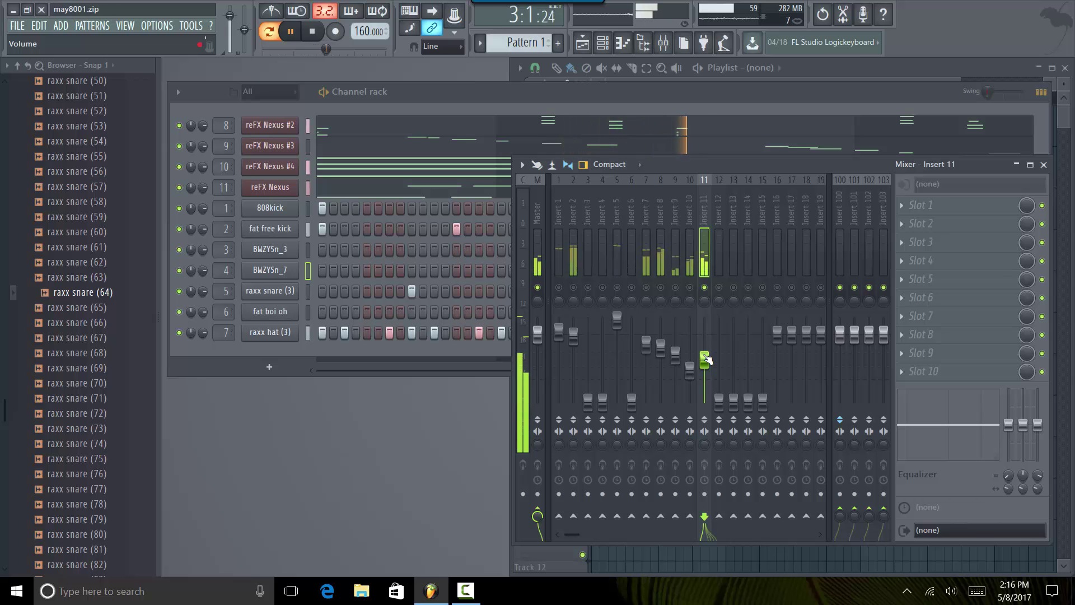
click(705, 287)
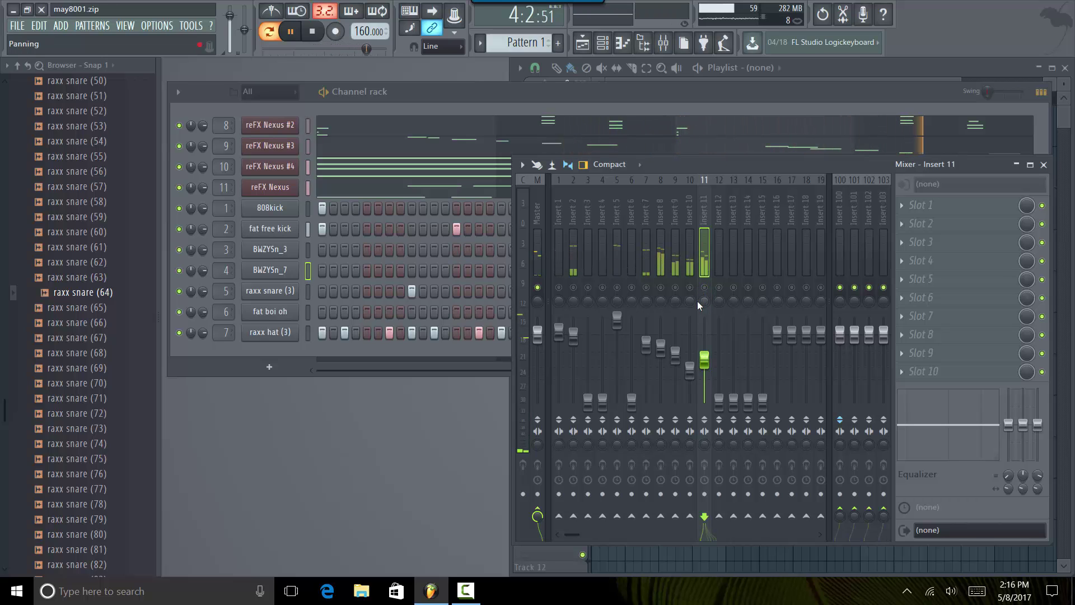
click(707, 288)
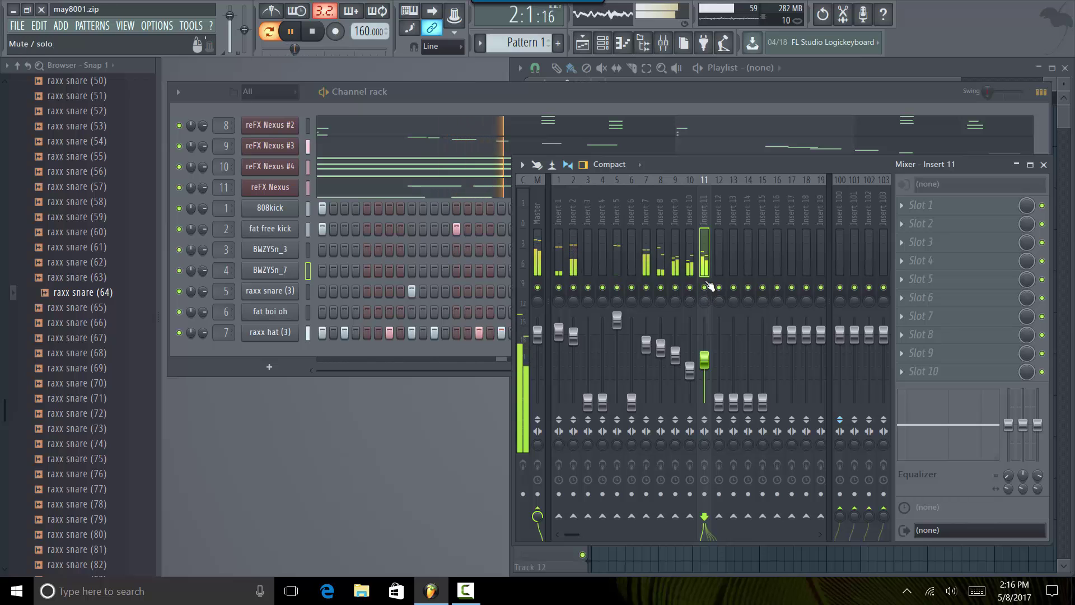
click(900, 205)
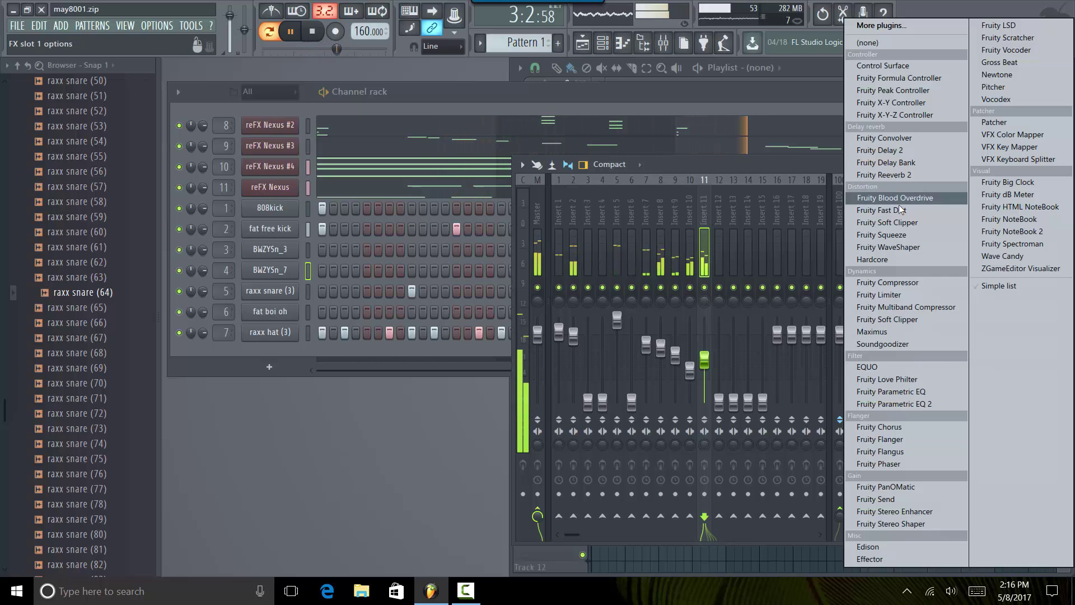
click(930, 407)
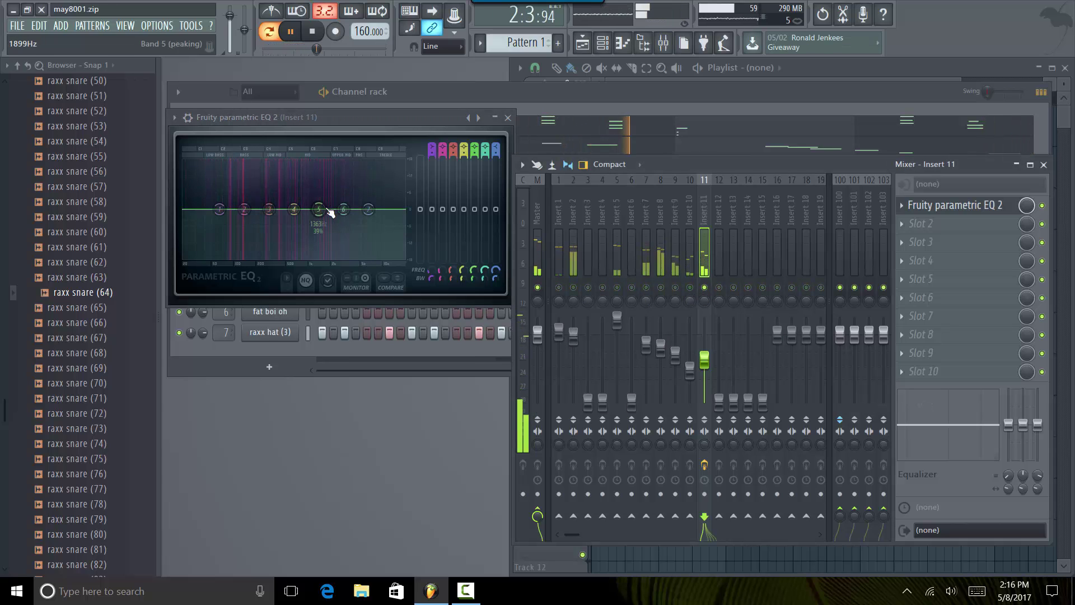
Turn band 1 into a -18 dB low shelf cut at around 35 Hz.
drag(222, 216, 192, 259)
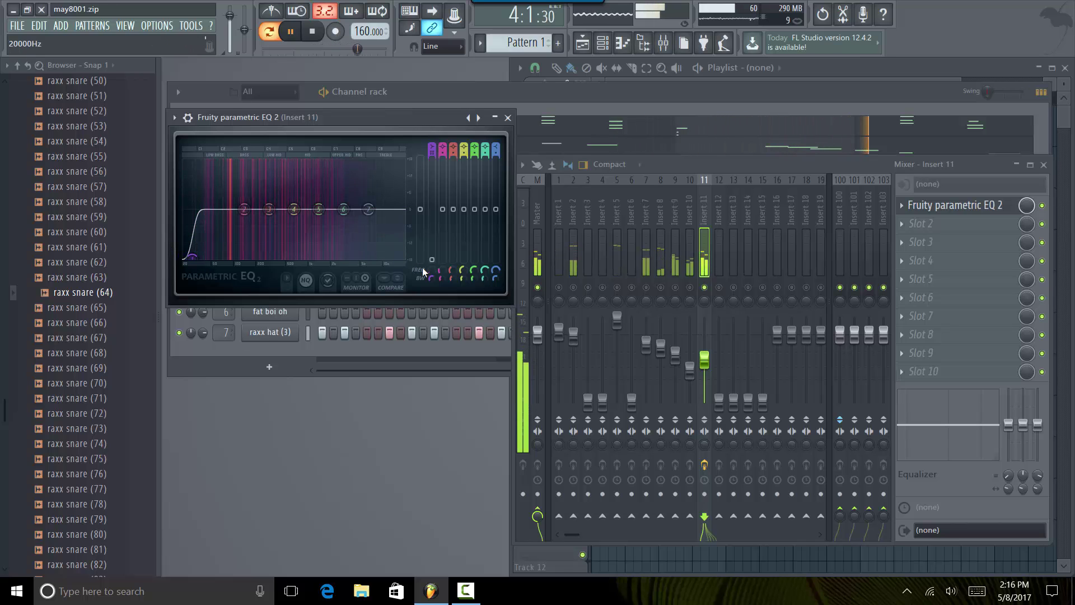
drag(431, 267, 431, 259)
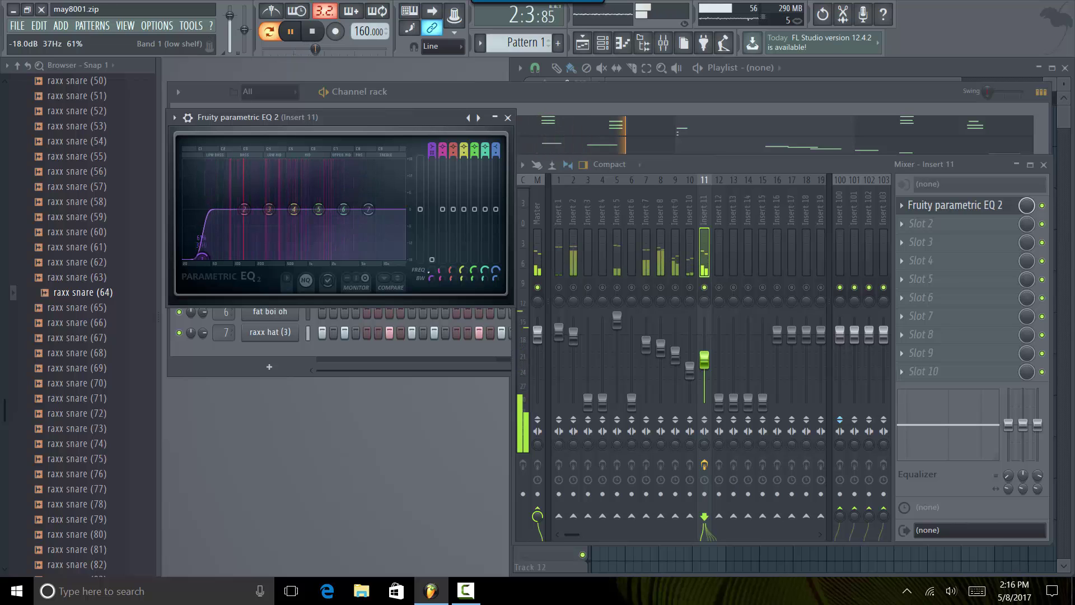
drag(432, 259, 432, 261)
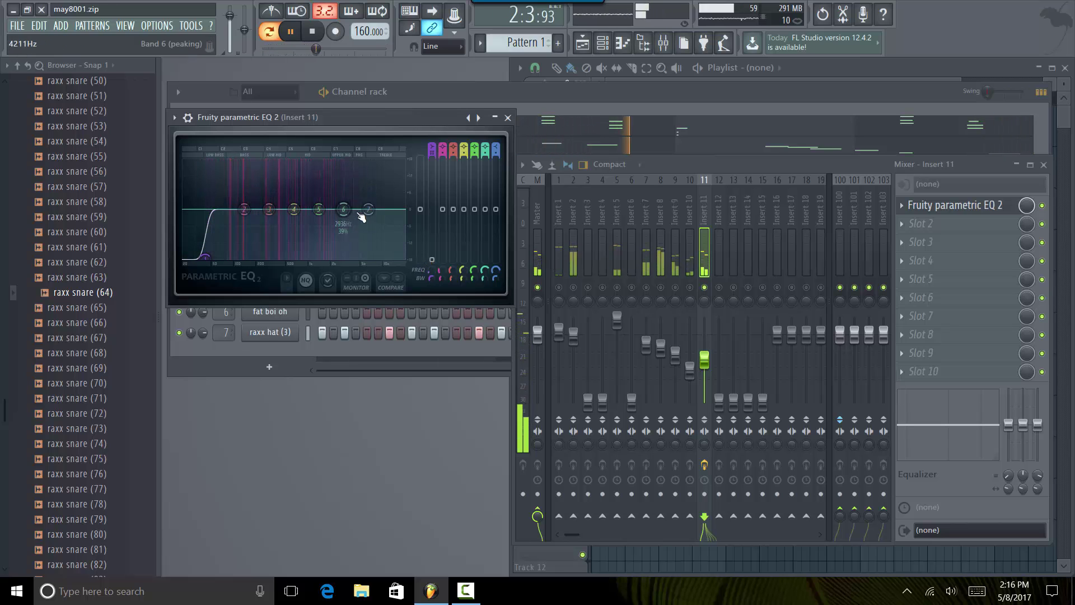
Make band 7 a steep -18 dB high shelf cut at about 8743 Hz.
drag(368, 210, 398, 255)
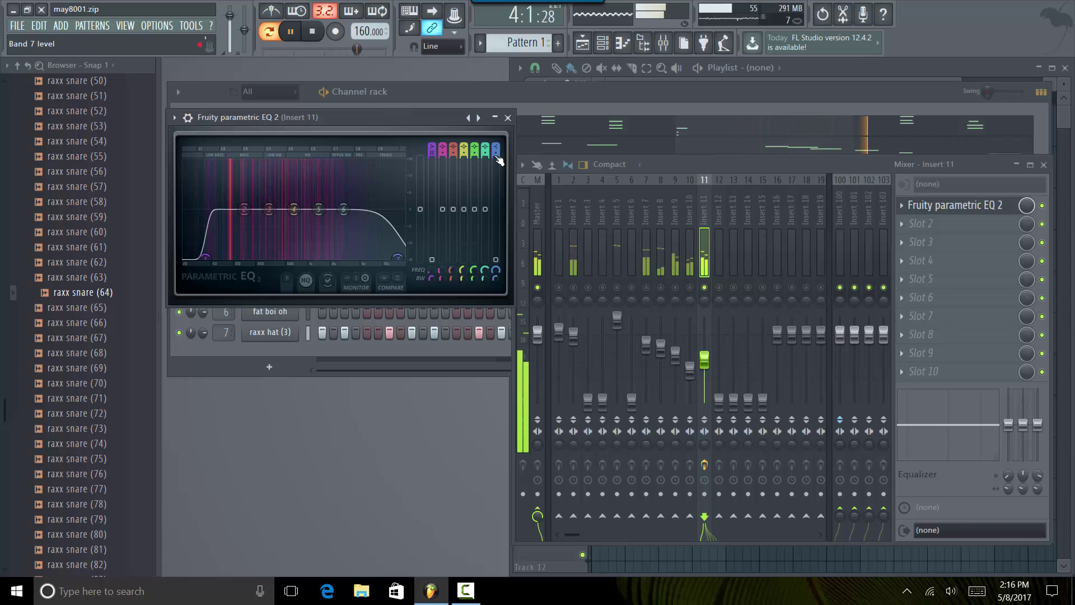
drag(494, 155, 495, 146)
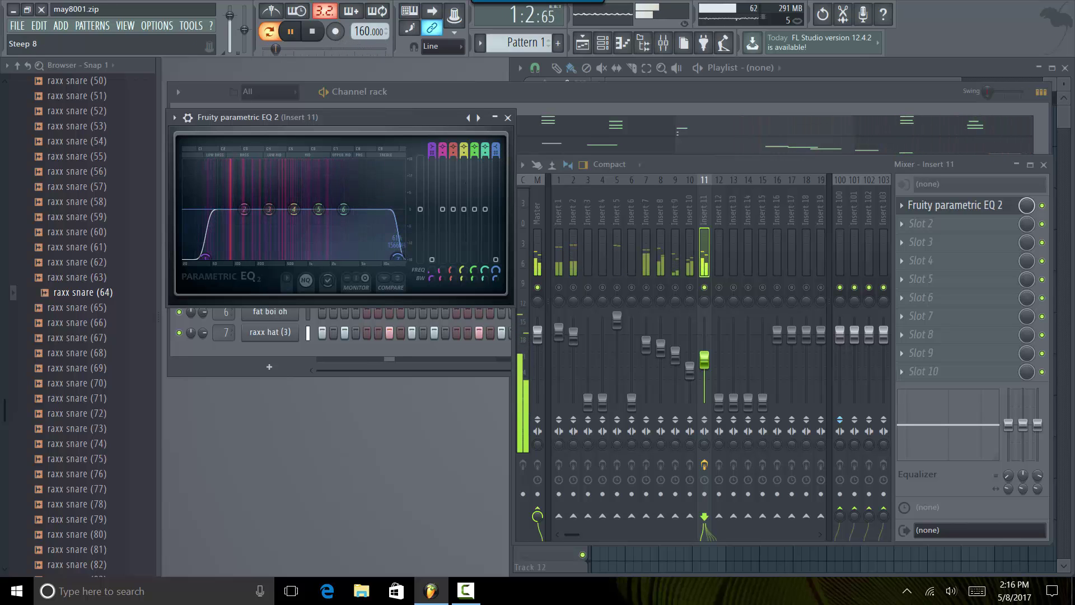
drag(498, 270, 497, 289)
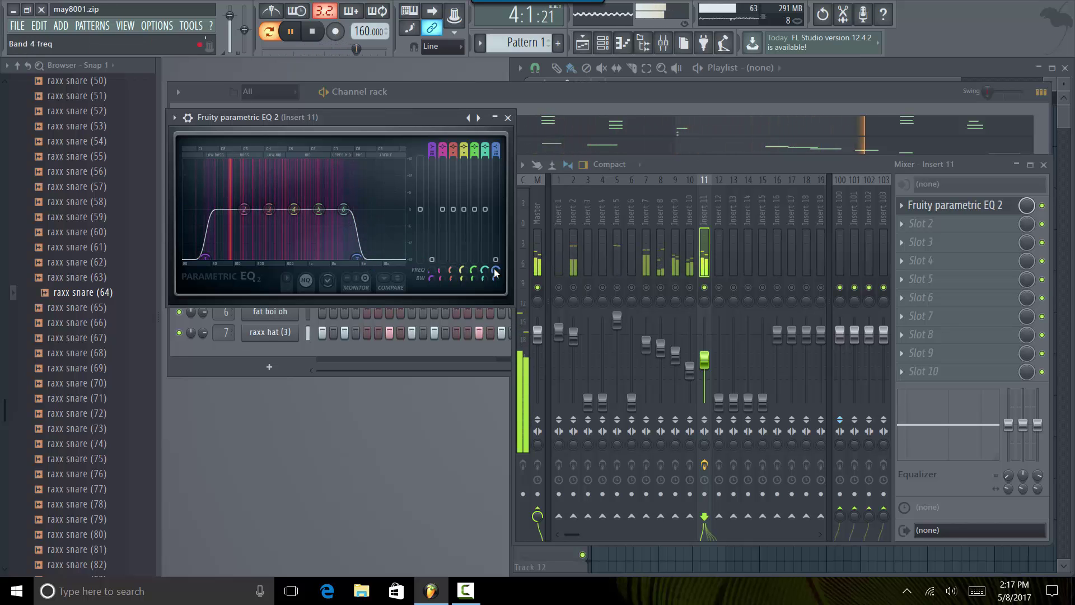
scroll(499, 270, up, 2)
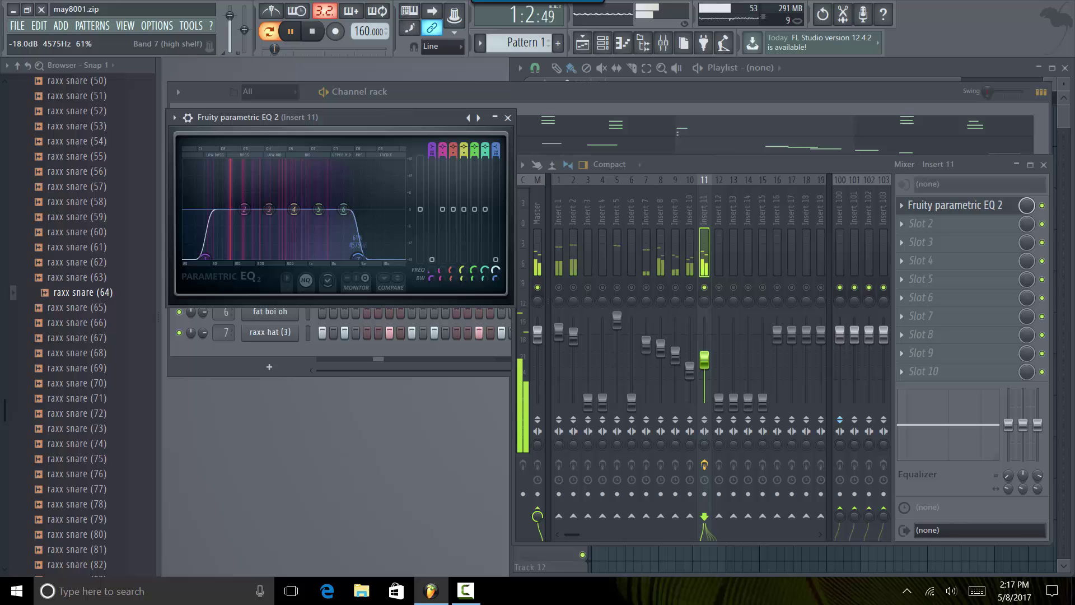
scroll(358, 257, up, 2)
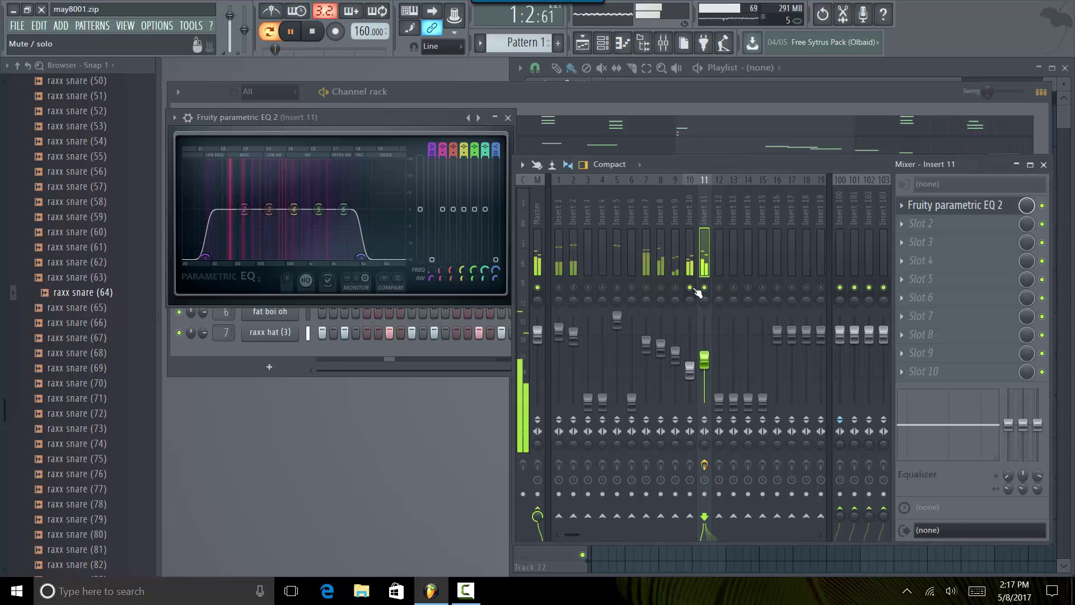
Load Fruity Parametric EQ 2 into the first effect slot of insert 10.
click(690, 227)
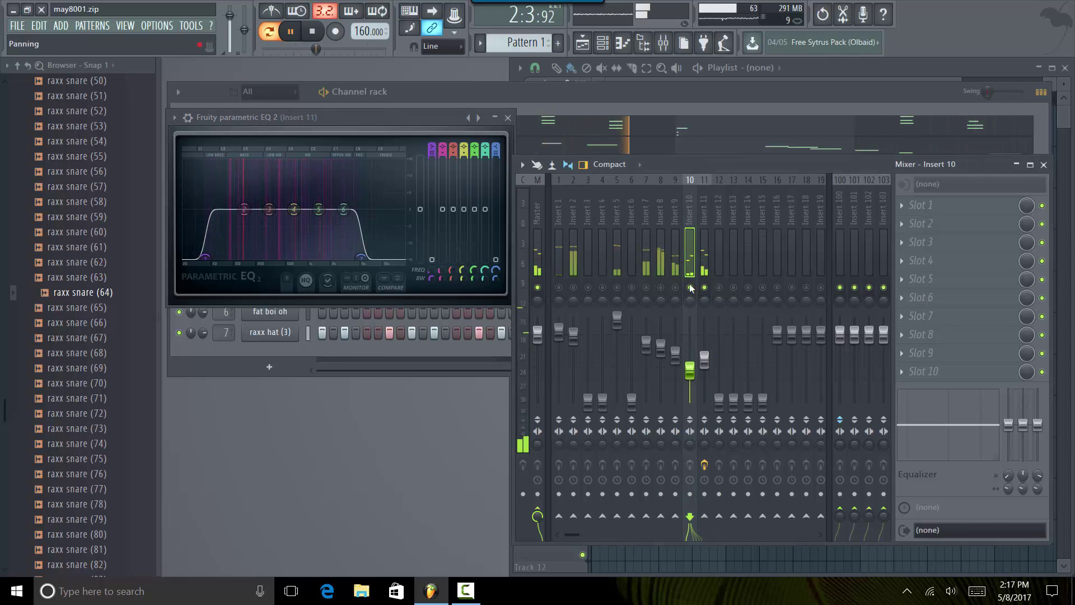
click(912, 208)
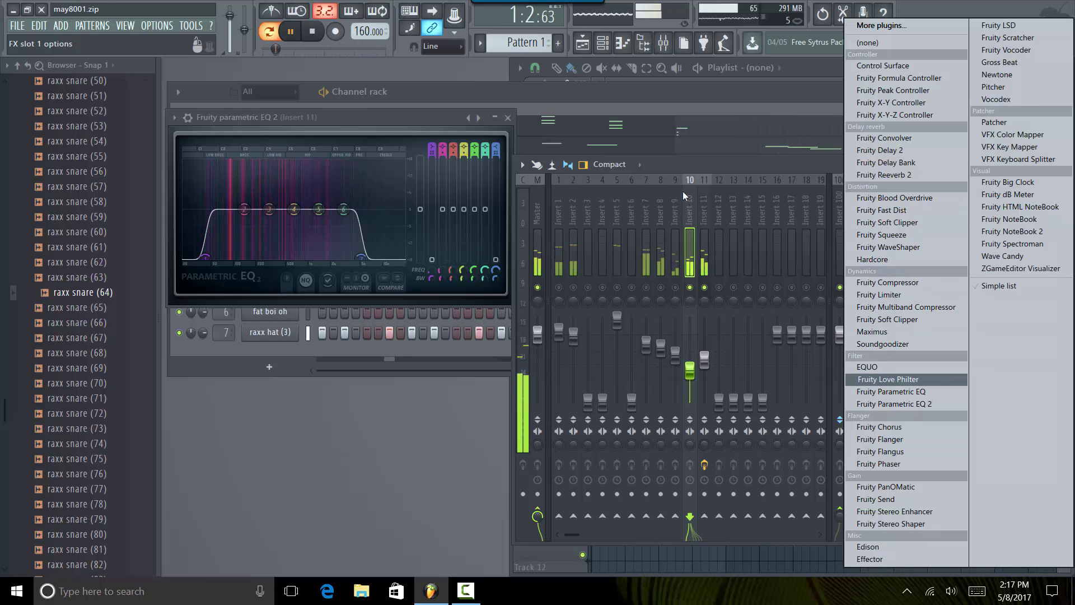
click(896, 401)
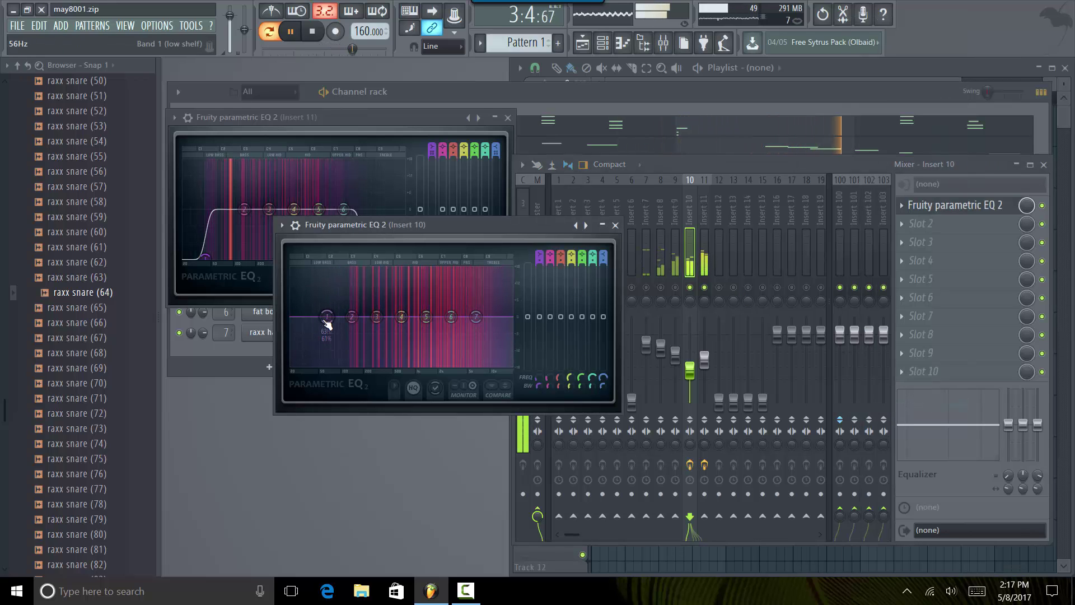
Pull band 1 down into a low cut and band 7 into a high cut, nudging band 2's frequency up.
drag(326, 317, 302, 365)
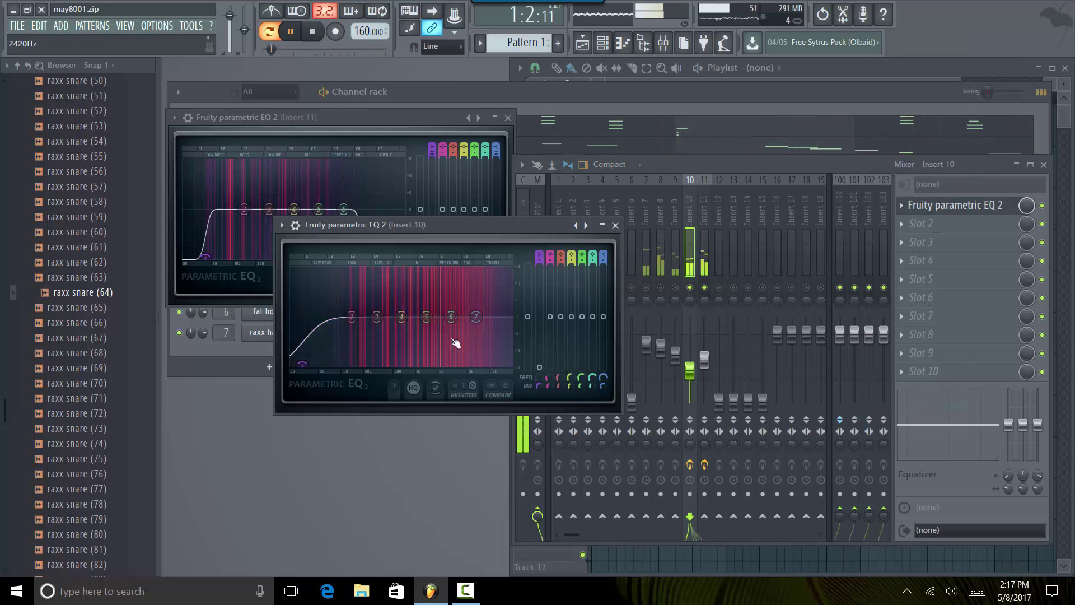
scroll(540, 261, up, 2)
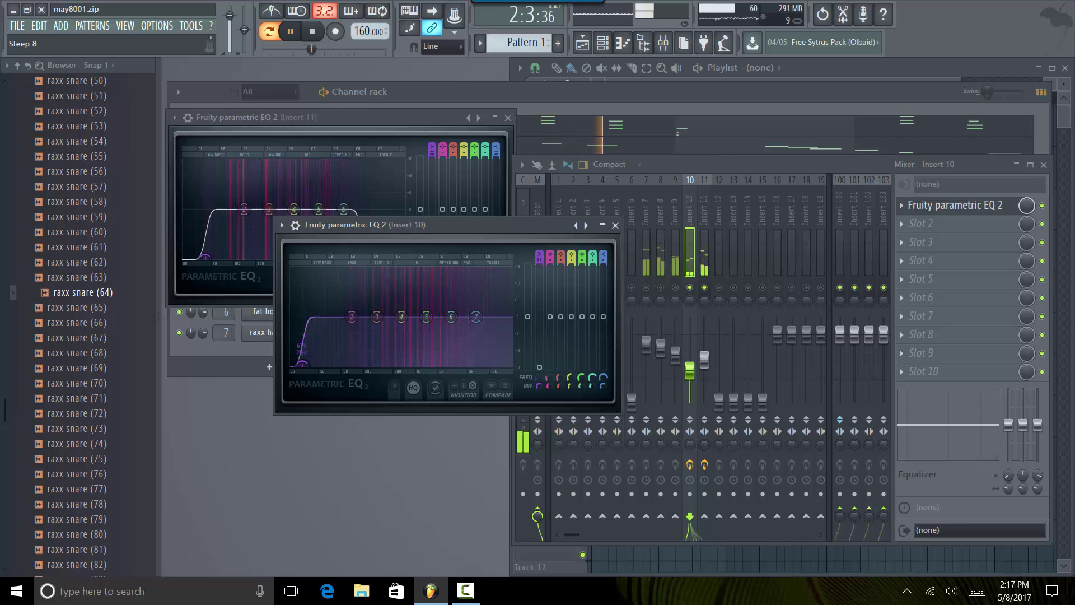
drag(555, 377, 542, 373)
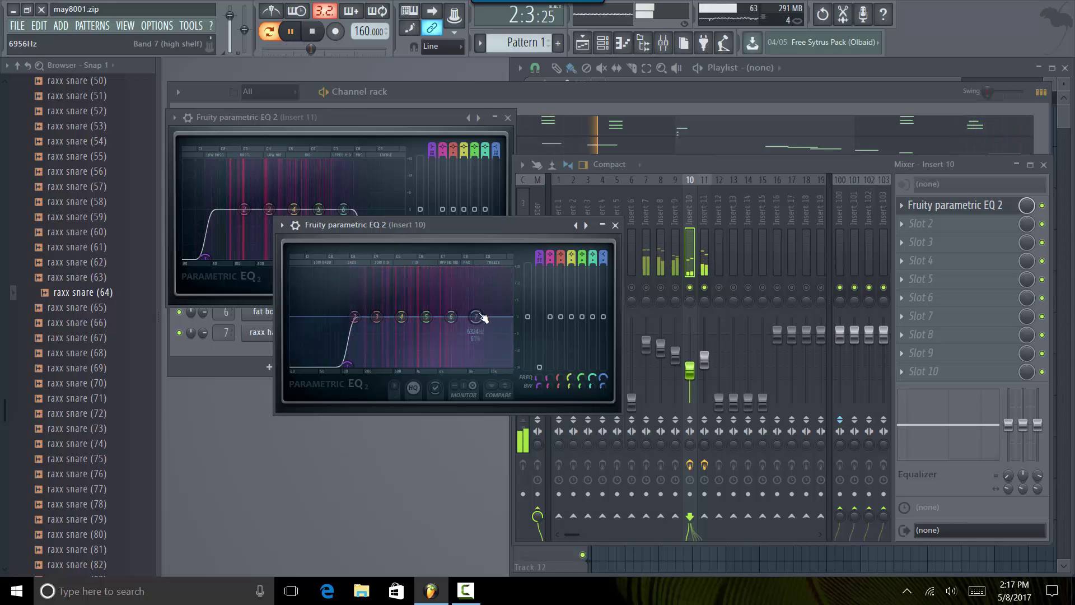
drag(476, 317, 512, 365)
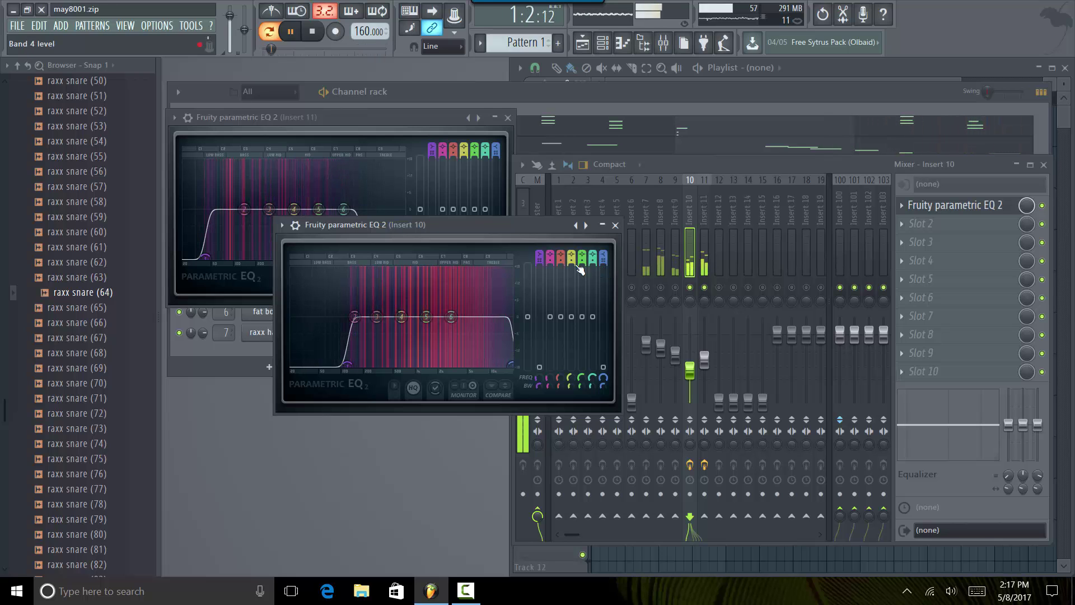
click(605, 378)
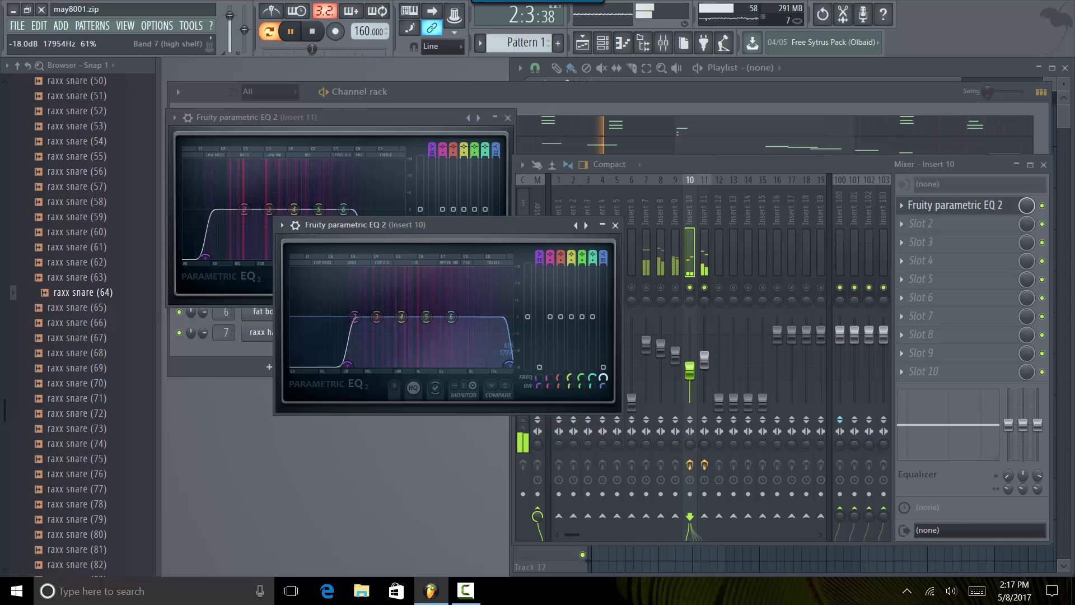
Close insert 10's EQ, step through inserts 8 and 7, and bring the channel rack forward with F6.
click(616, 226)
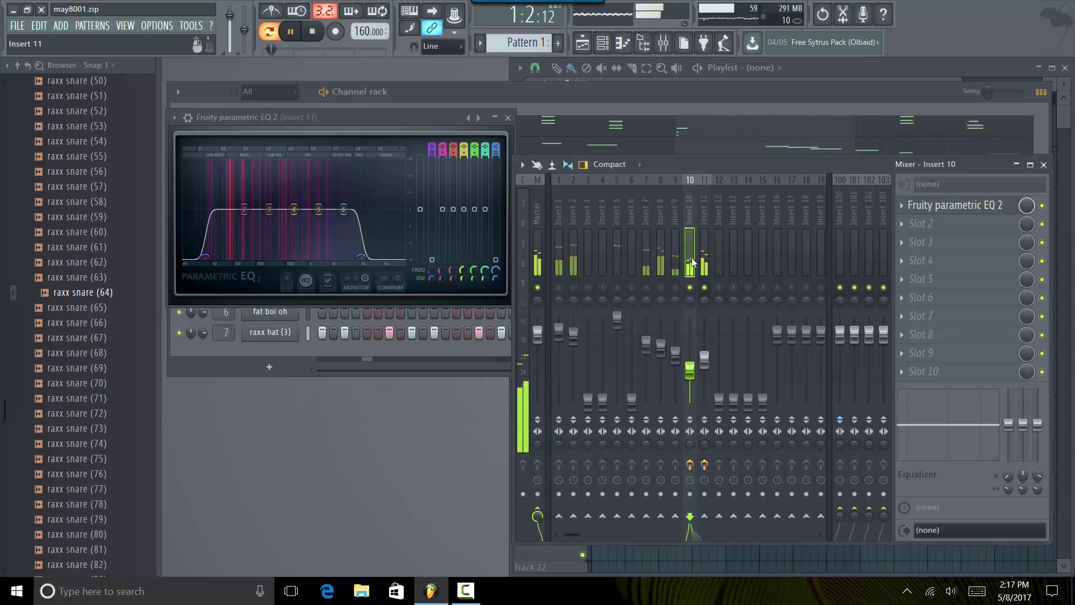
click(674, 213)
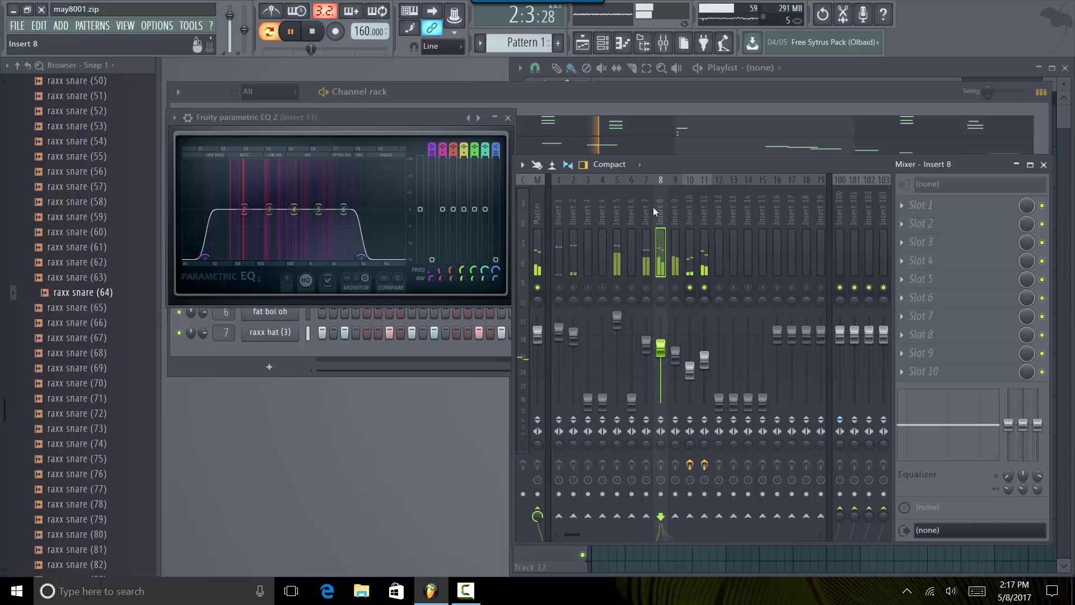
click(644, 207)
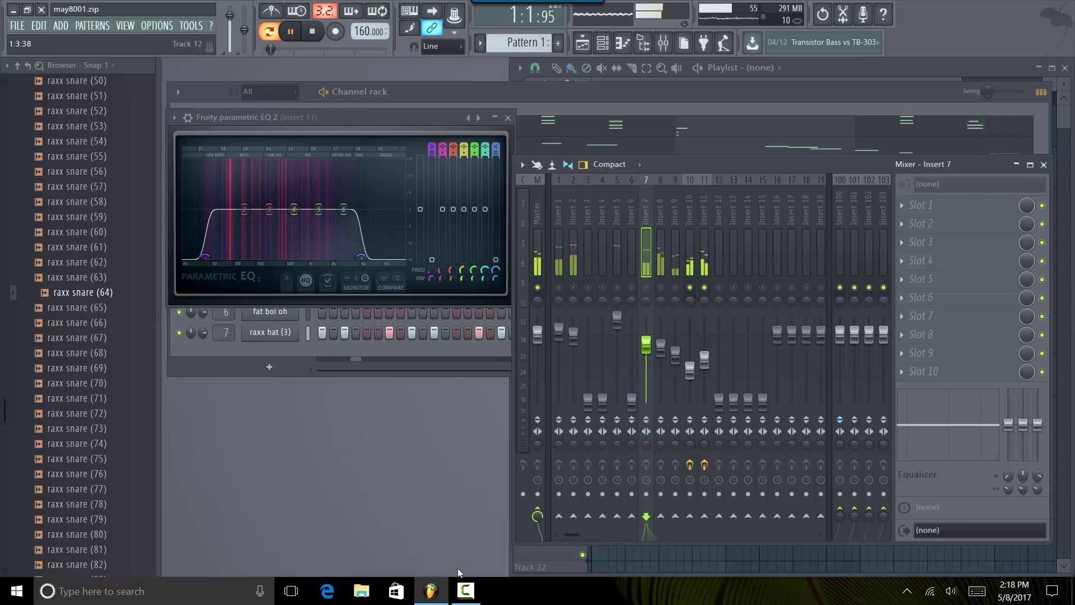
key(F6)
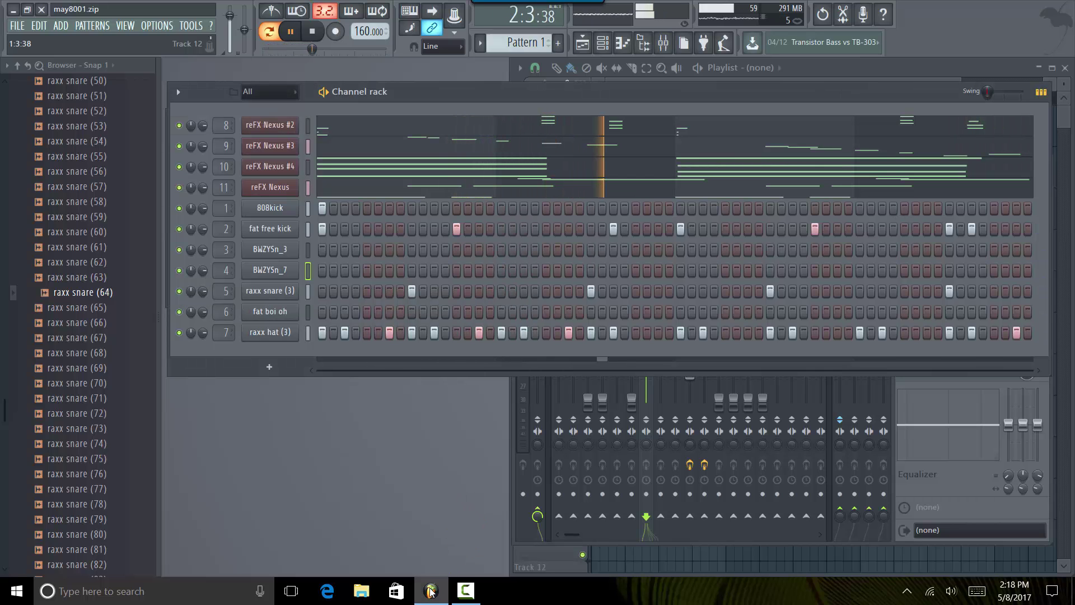
click(465, 591)
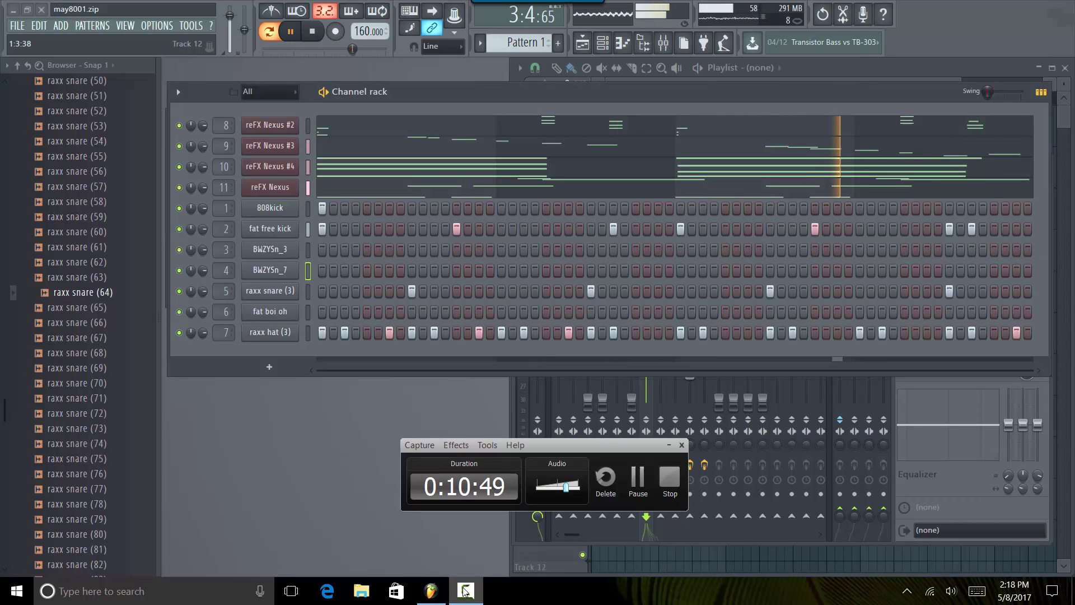